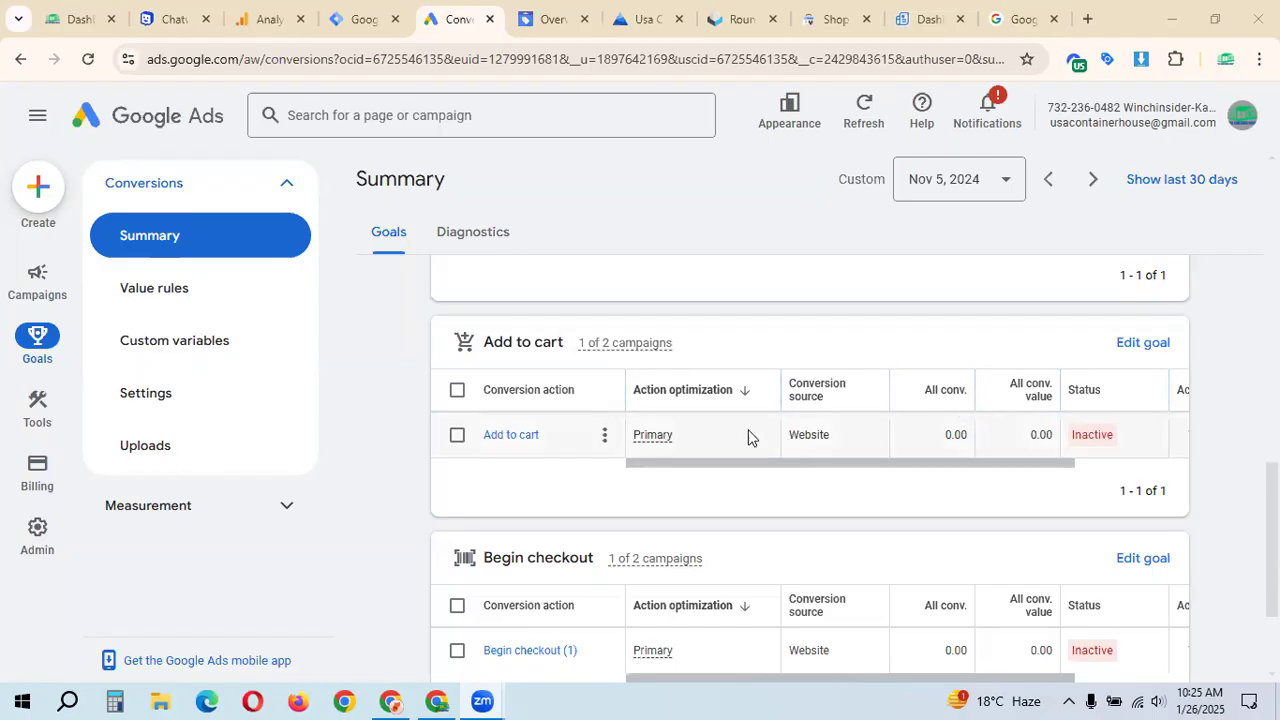
# Check the Add to cart and Begin checkout conversion statuses, view the Add to cart troubleshooting dialog, and cancel it
pyautogui.scroll(-2, 560, 540)
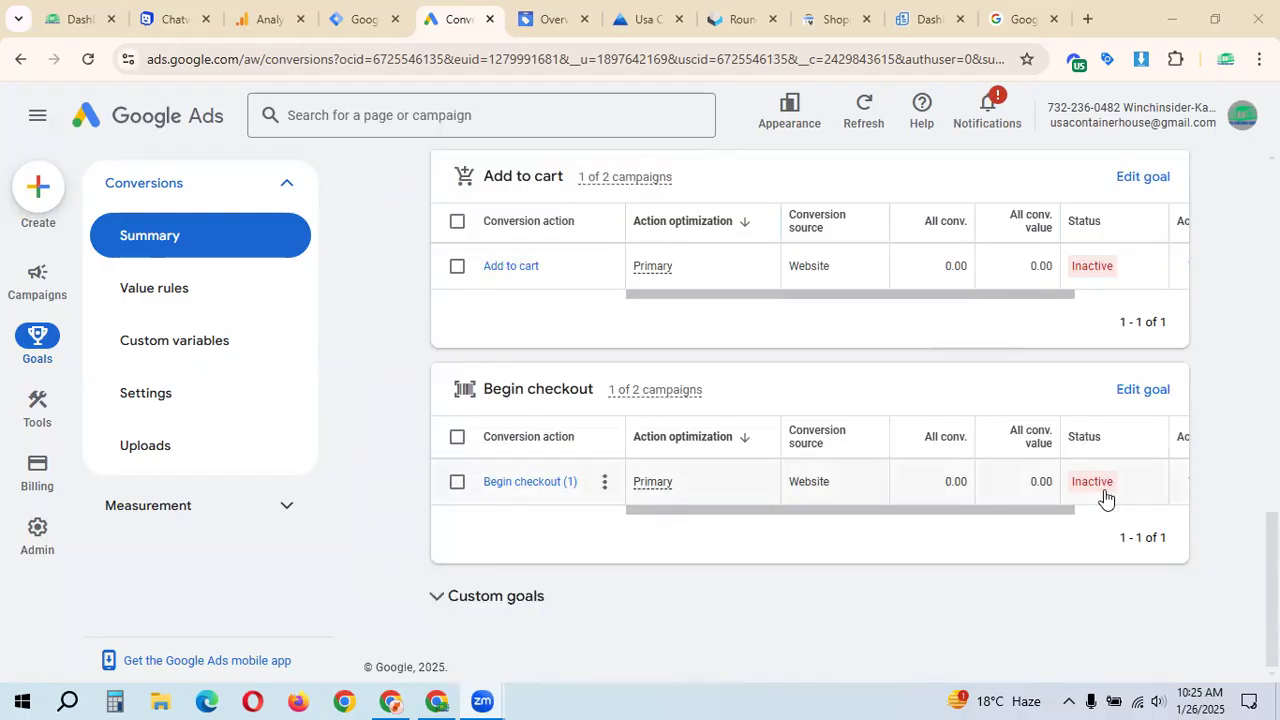
pyautogui.scroll(1, 1105, 497)
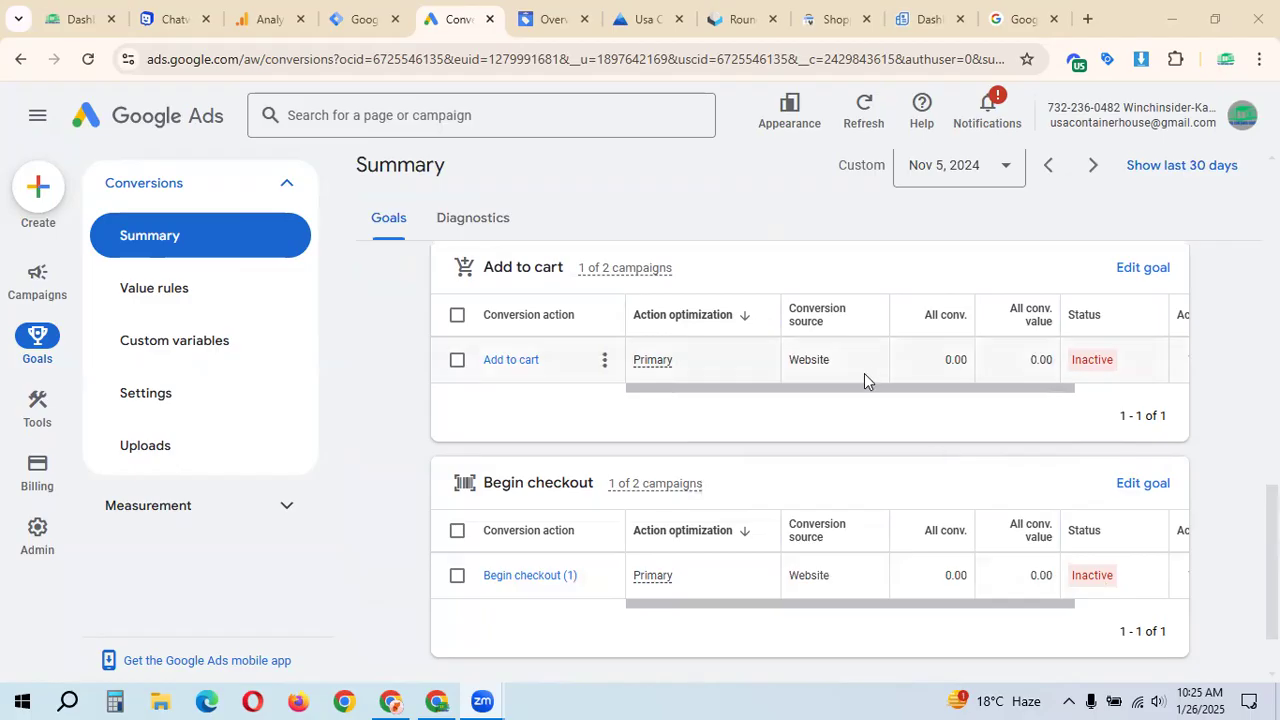
pyautogui.moveTo(840, 387); pyautogui.dragTo(1066, 381)
pyautogui.click(1086, 362)
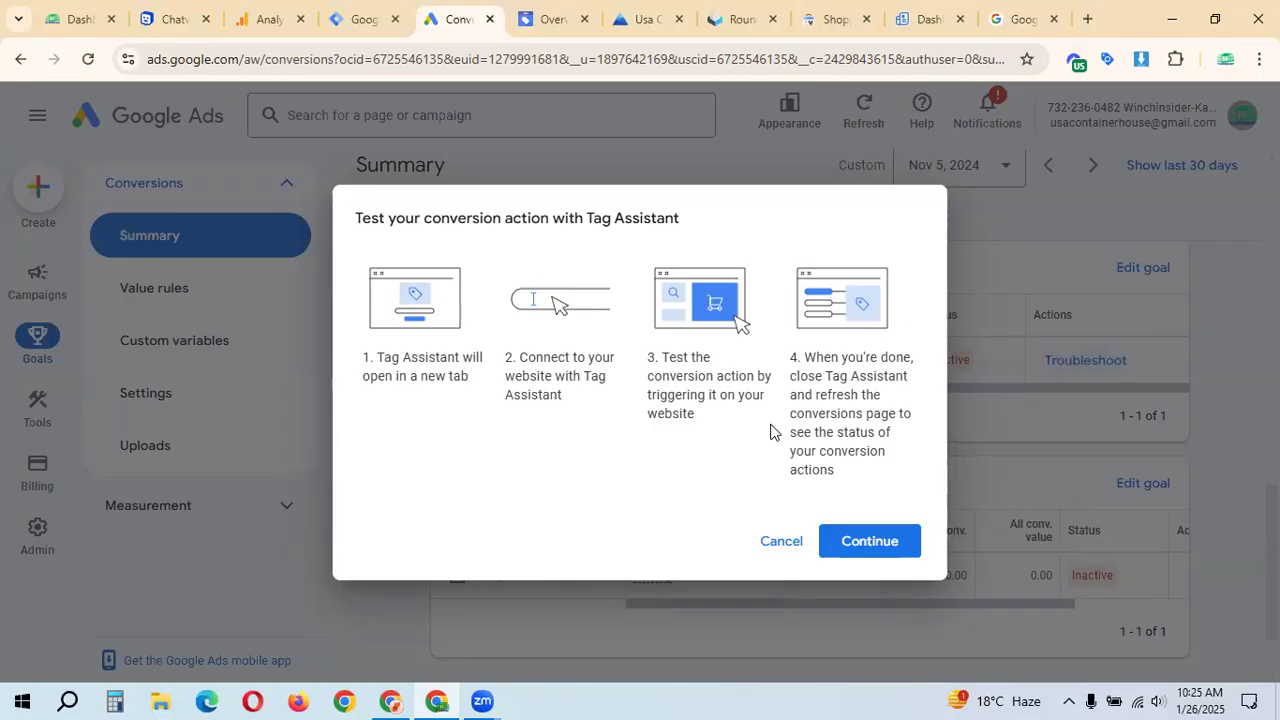
pyautogui.click(781, 543)
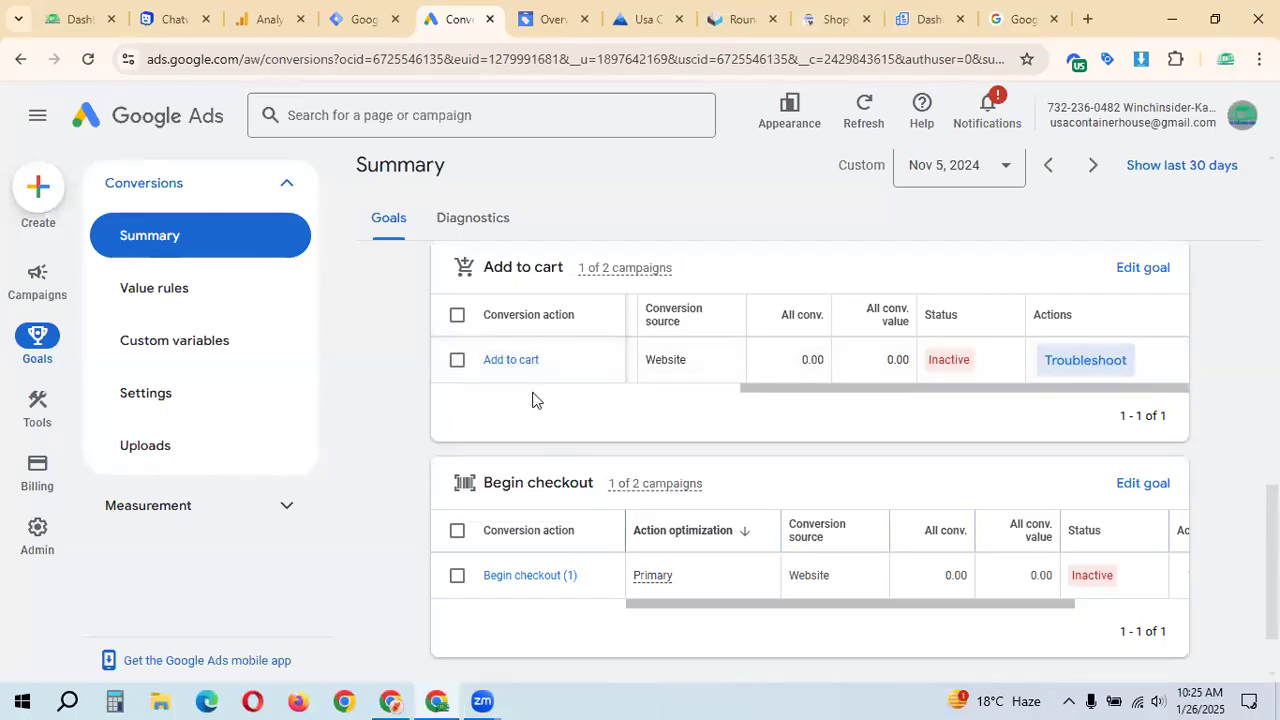
# Open the Add to cart conversion action's details and display its tag setup instructions for Google Tag Manager
pyautogui.click(511, 361)
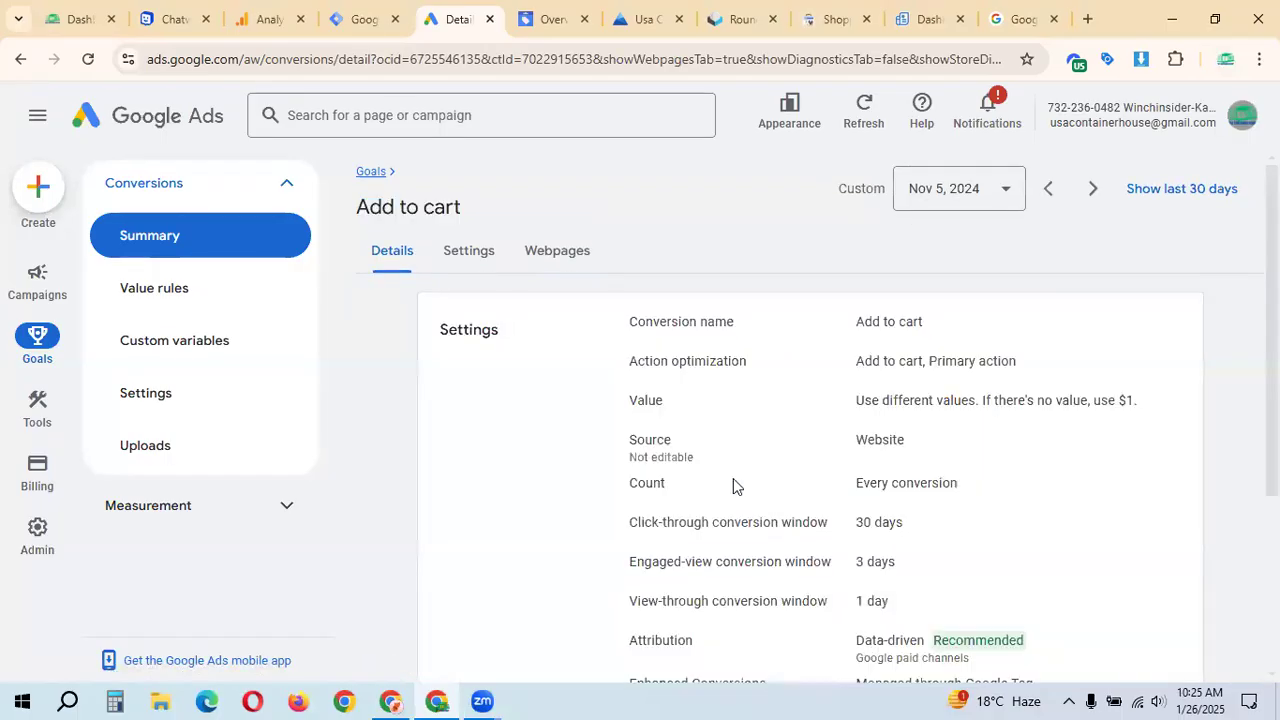
pyautogui.scroll(-3, 735, 486)
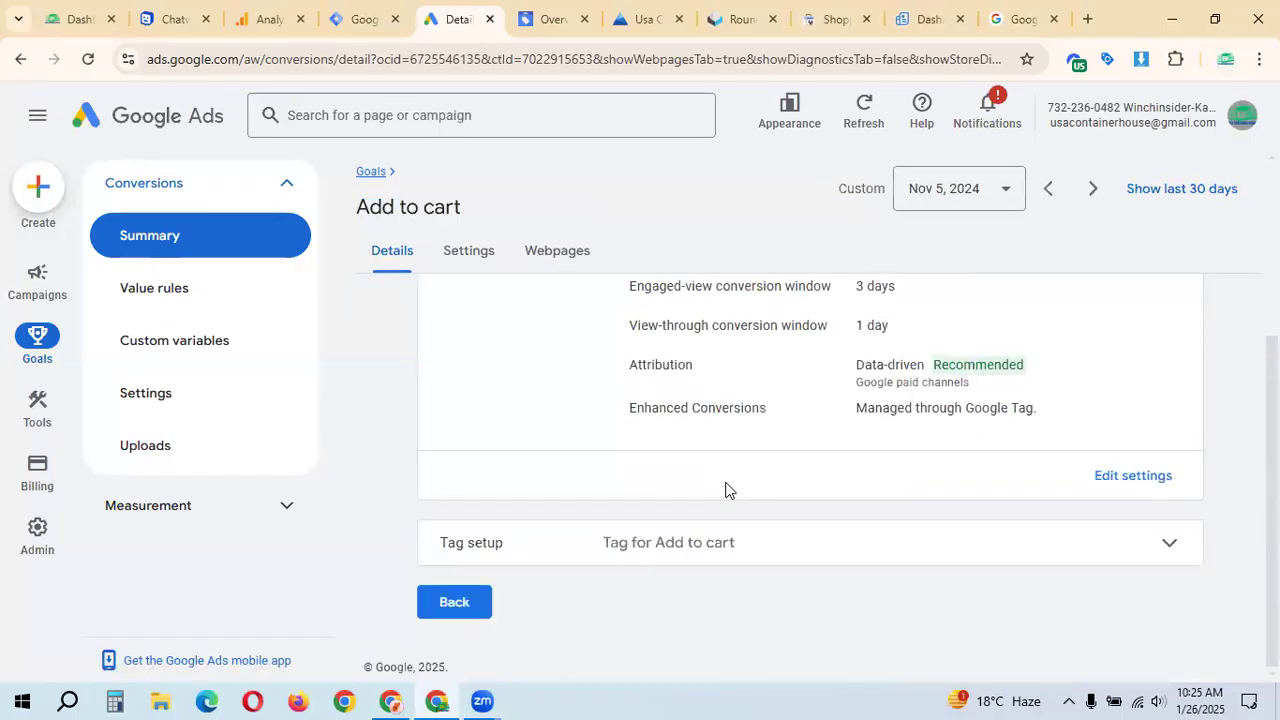
pyautogui.click(663, 548)
pyautogui.scroll(-2, 802, 482)
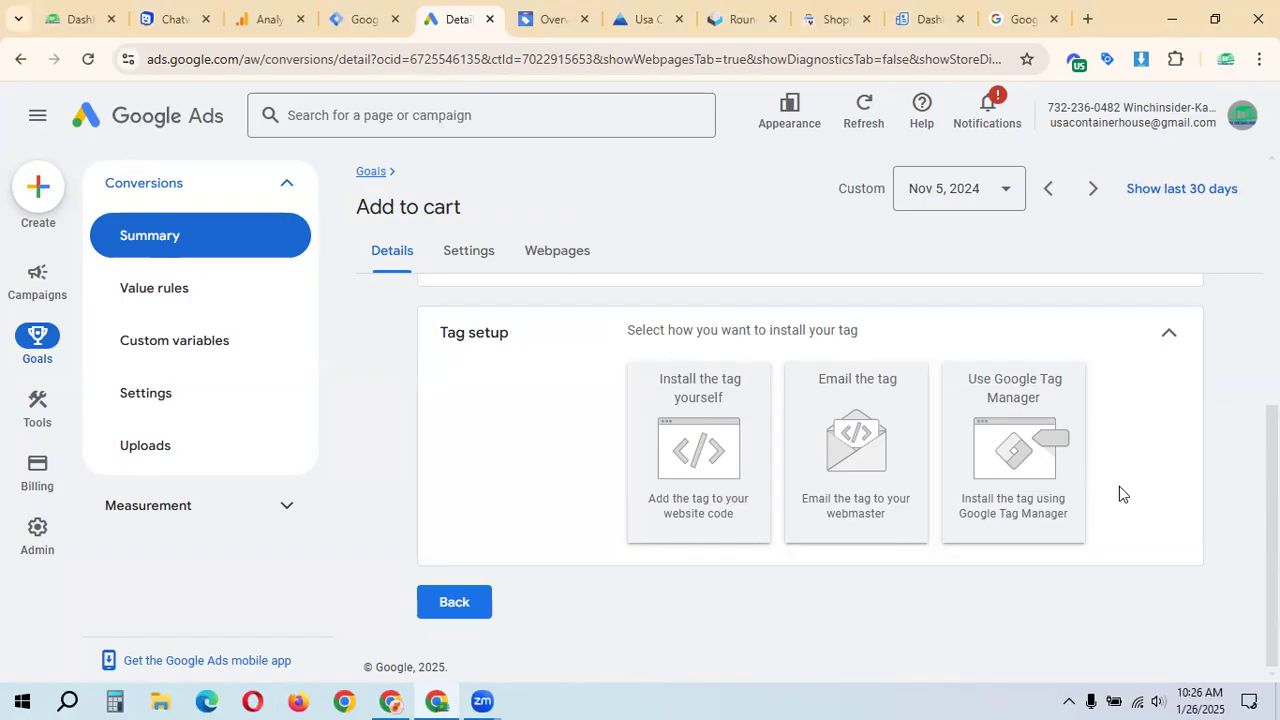
pyautogui.click(1017, 497)
pyautogui.scroll(-2, 758, 479)
pyautogui.scroll(2, 758, 479)
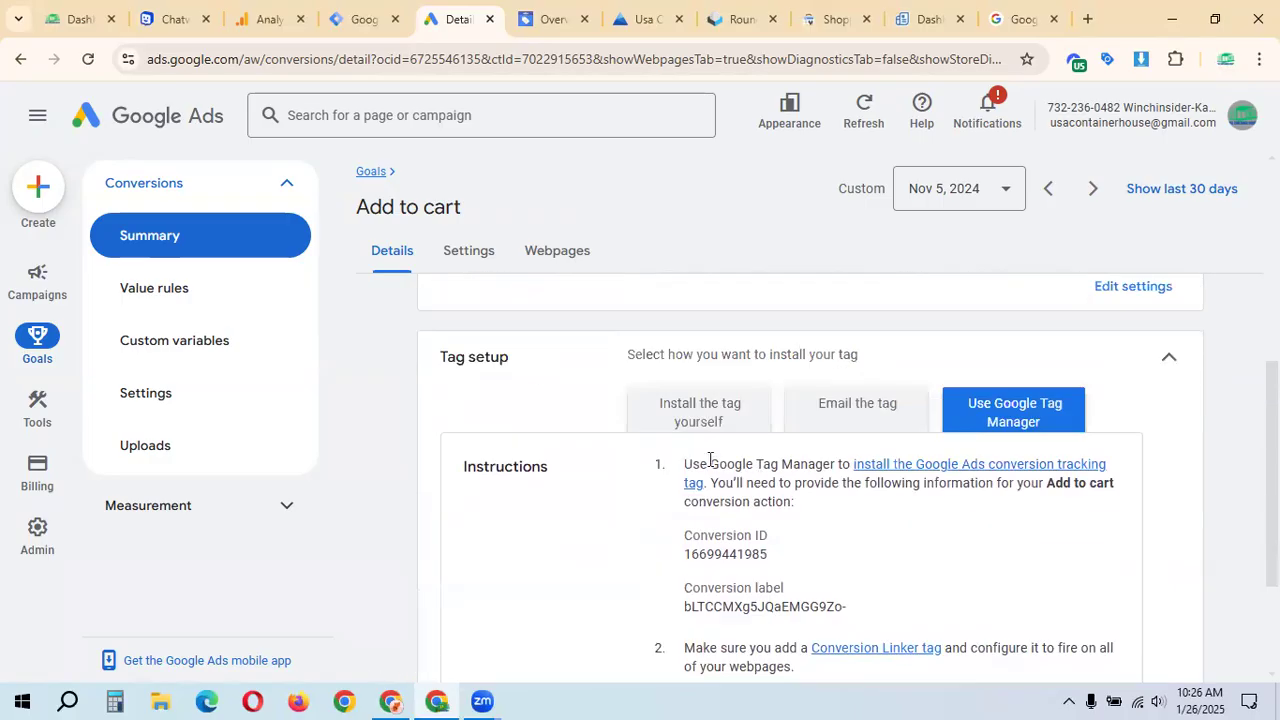
pyautogui.scroll(-1, 521, 420)
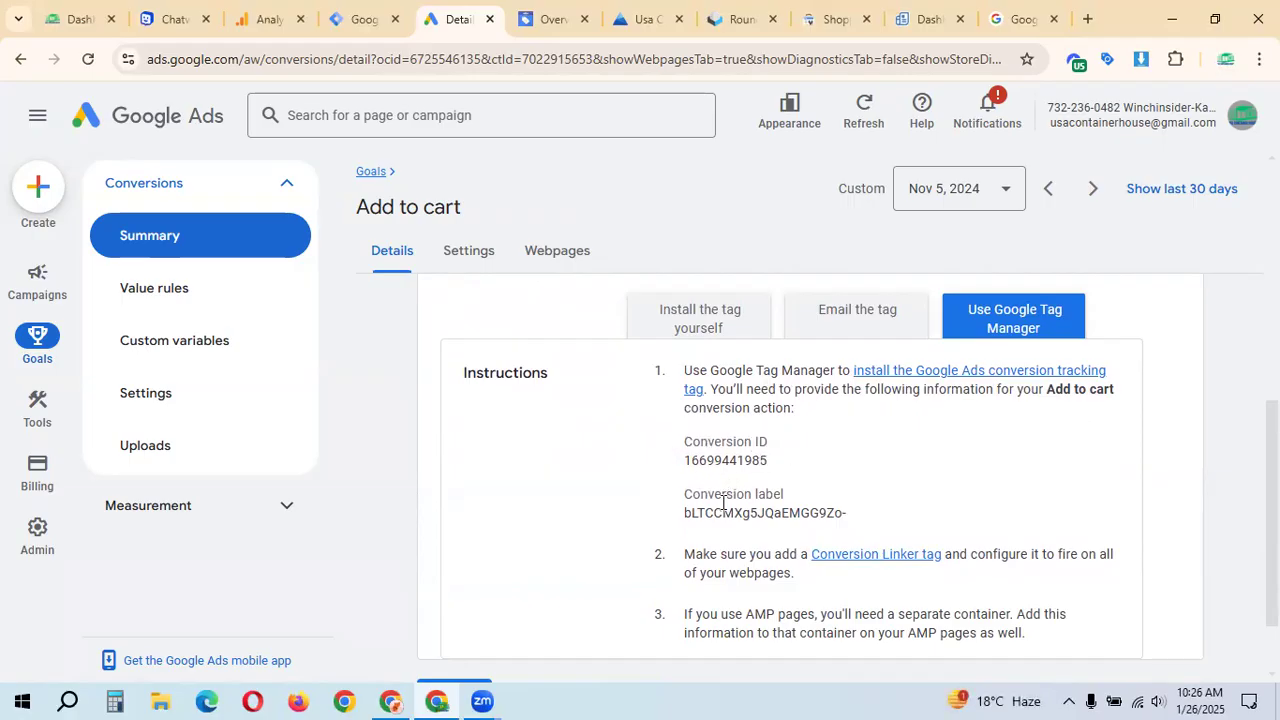
pyautogui.moveTo(672, 502); pyautogui.dragTo(818, 506)
pyautogui.scroll(-1, 757, 597)
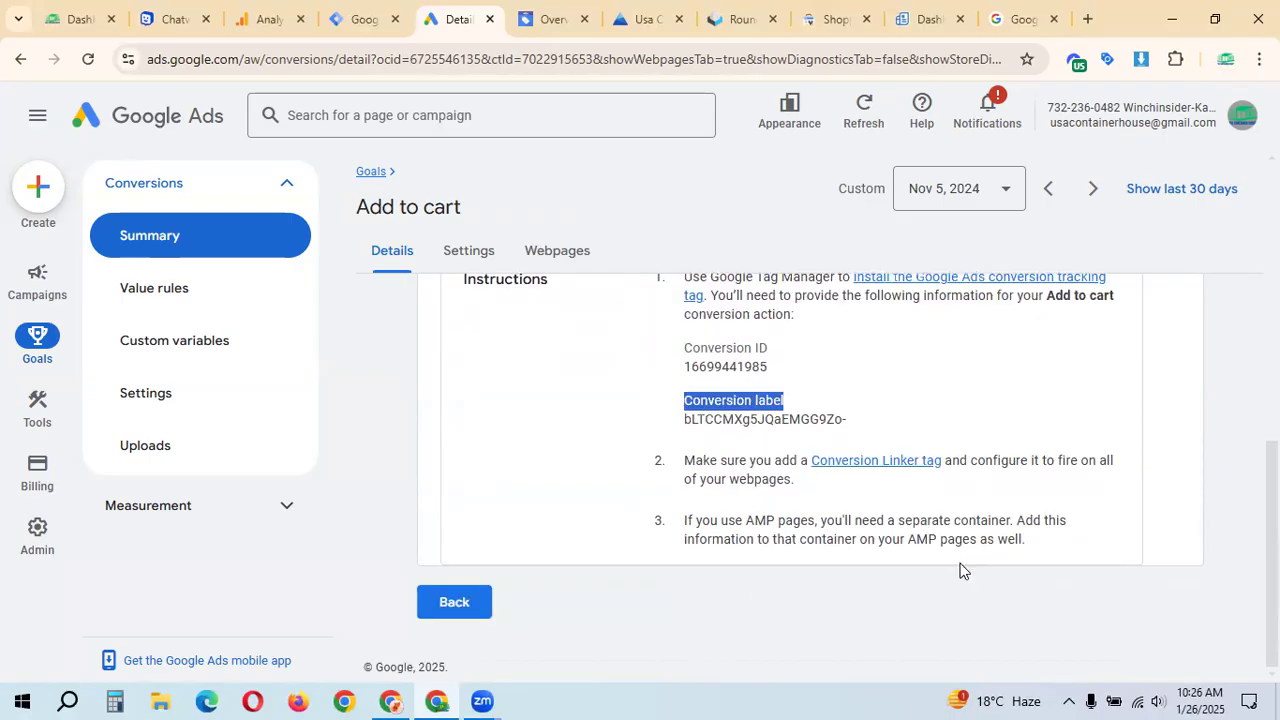
pyautogui.moveTo(687, 464); pyautogui.dragTo(773, 461)
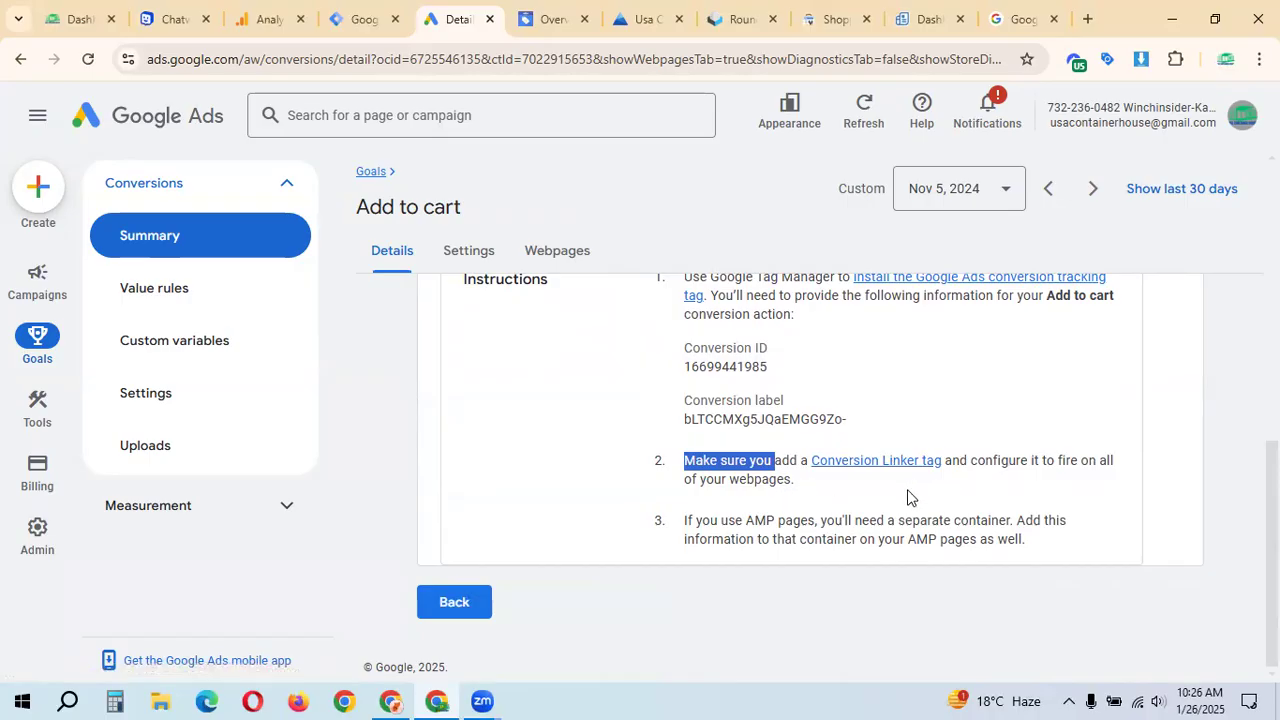
# Switch to Google Tag Manager and create a new tag of the type Google Ads Conversion Tracking
pyautogui.click(364, 18)
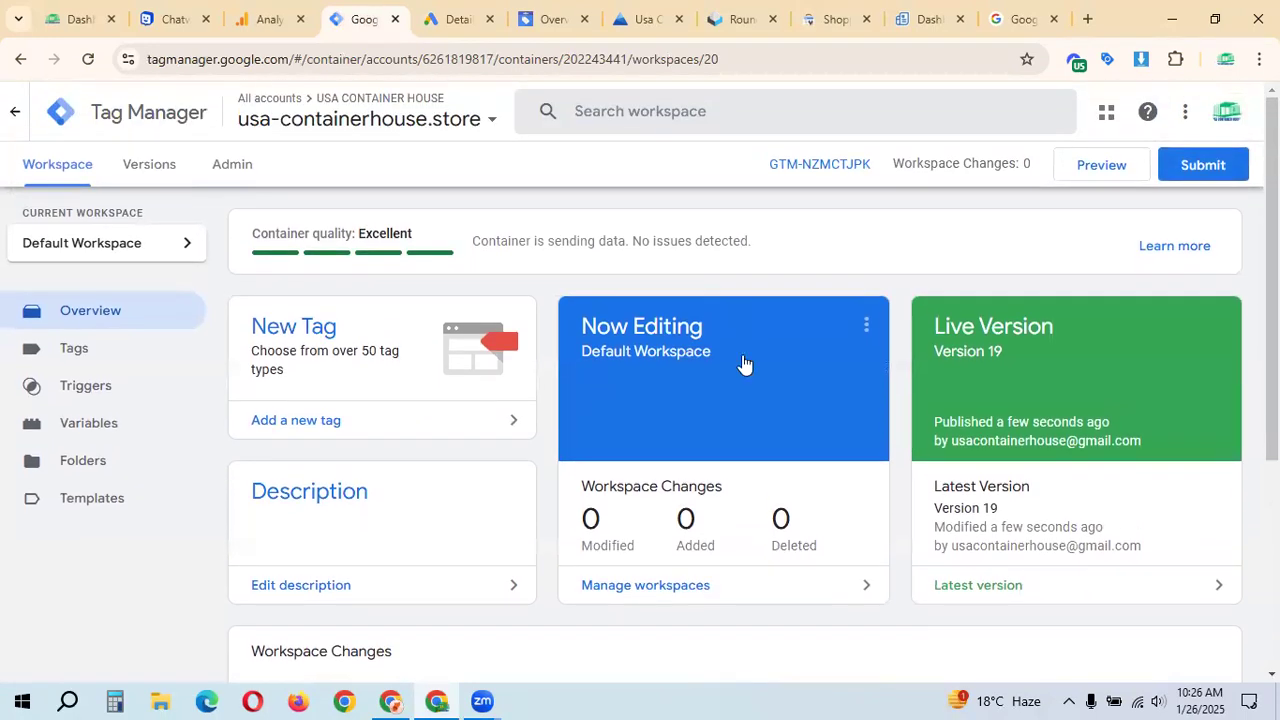
pyautogui.click(102, 349)
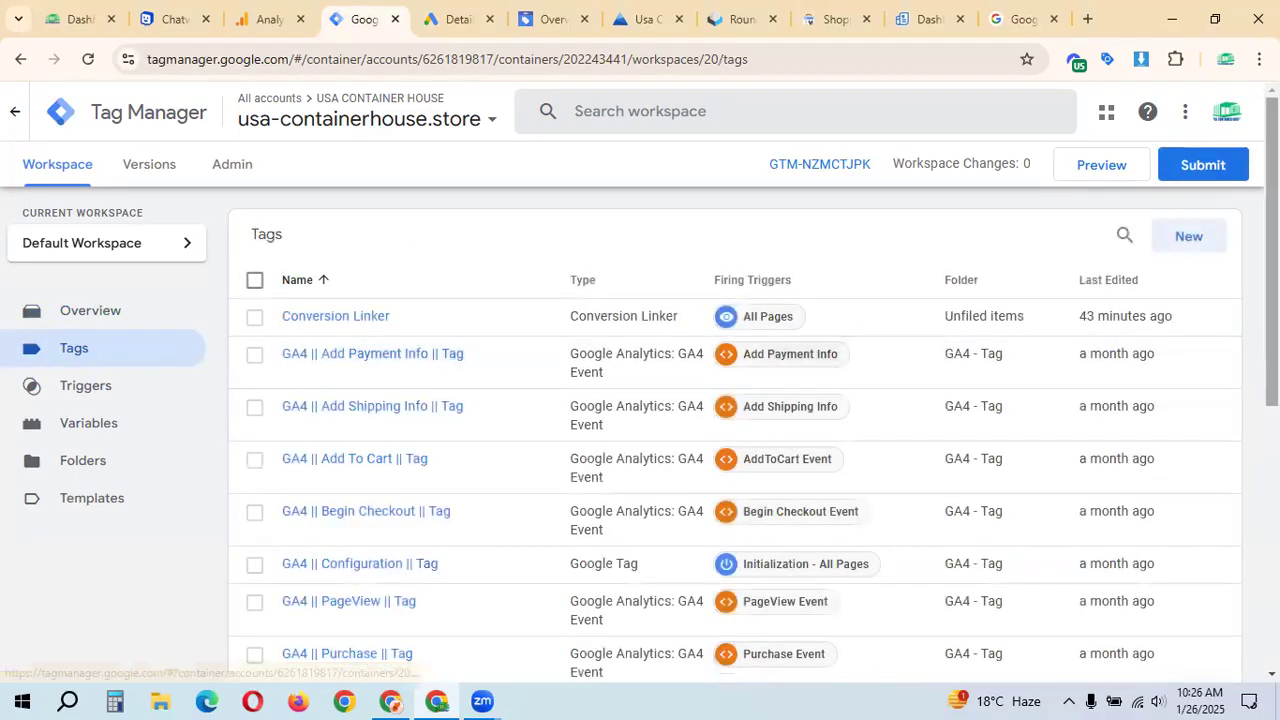
pyautogui.click(1200, 242)
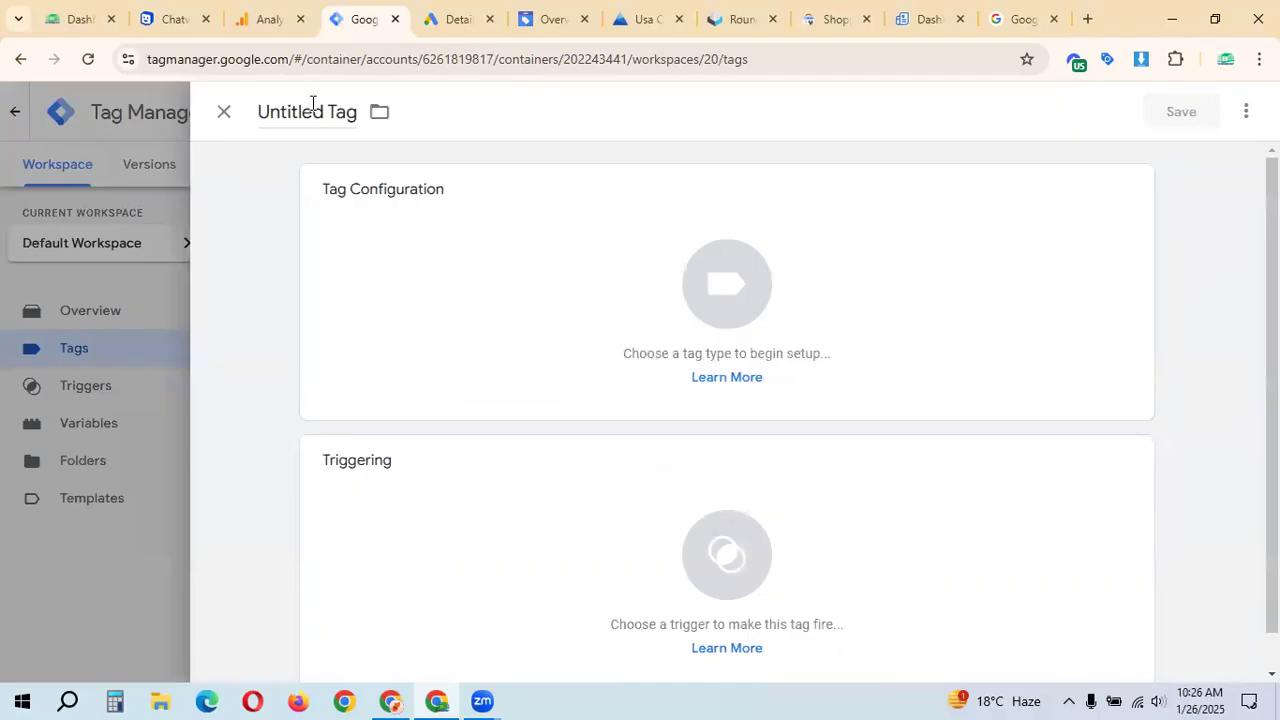
pyautogui.click(966, 346)
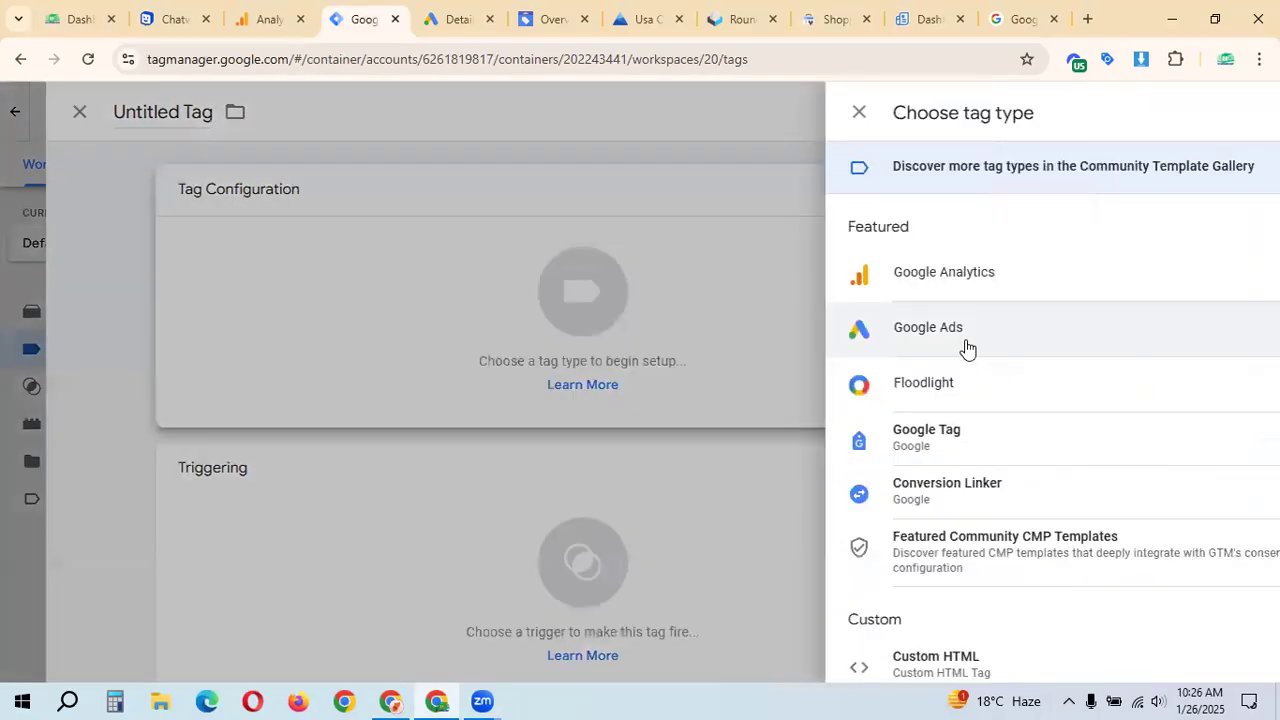
pyautogui.click(840, 336)
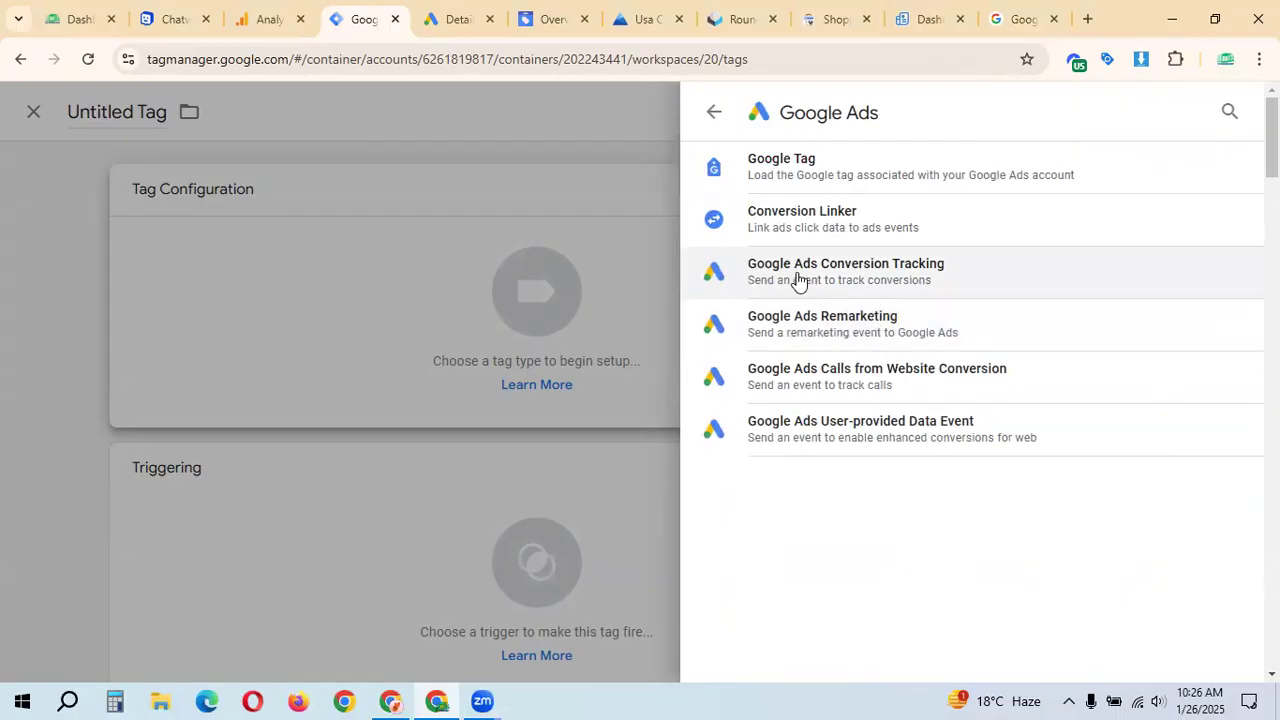
pyautogui.click(863, 276)
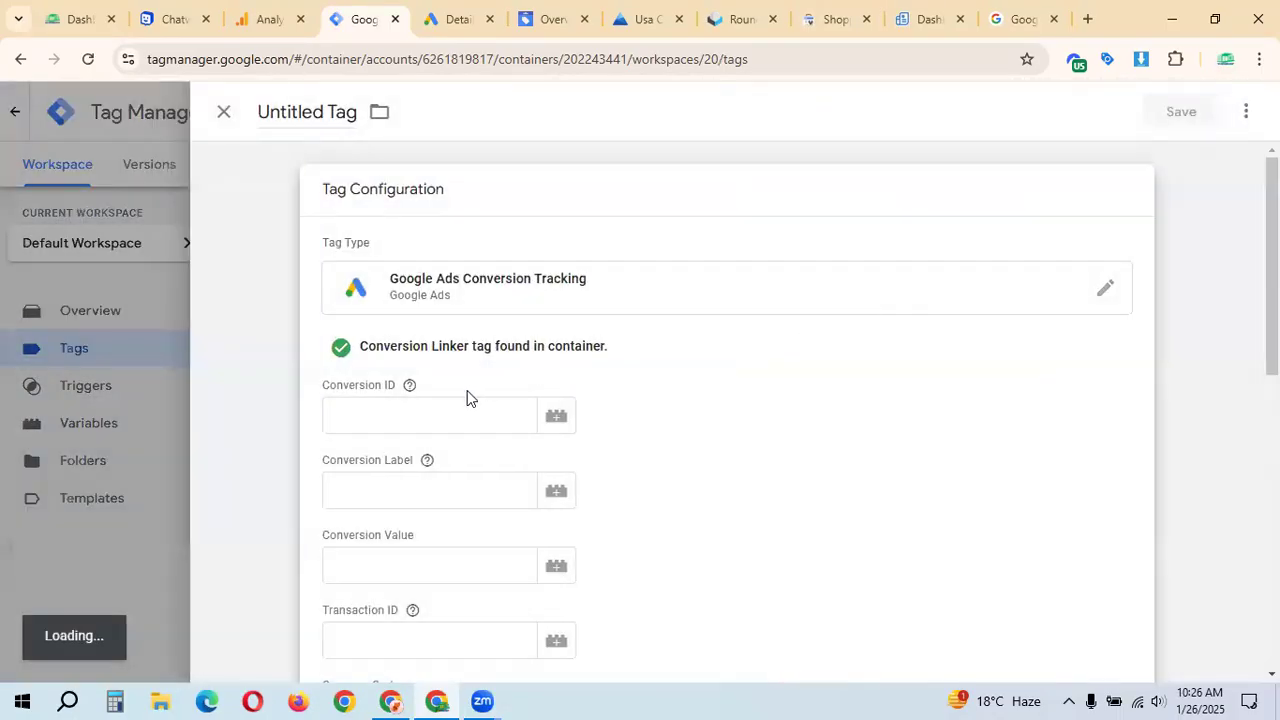
# Set the new tag's Conversion ID to the Google Tag Conversion ID variable
pyautogui.moveTo(337, 363); pyautogui.dragTo(390, 363)
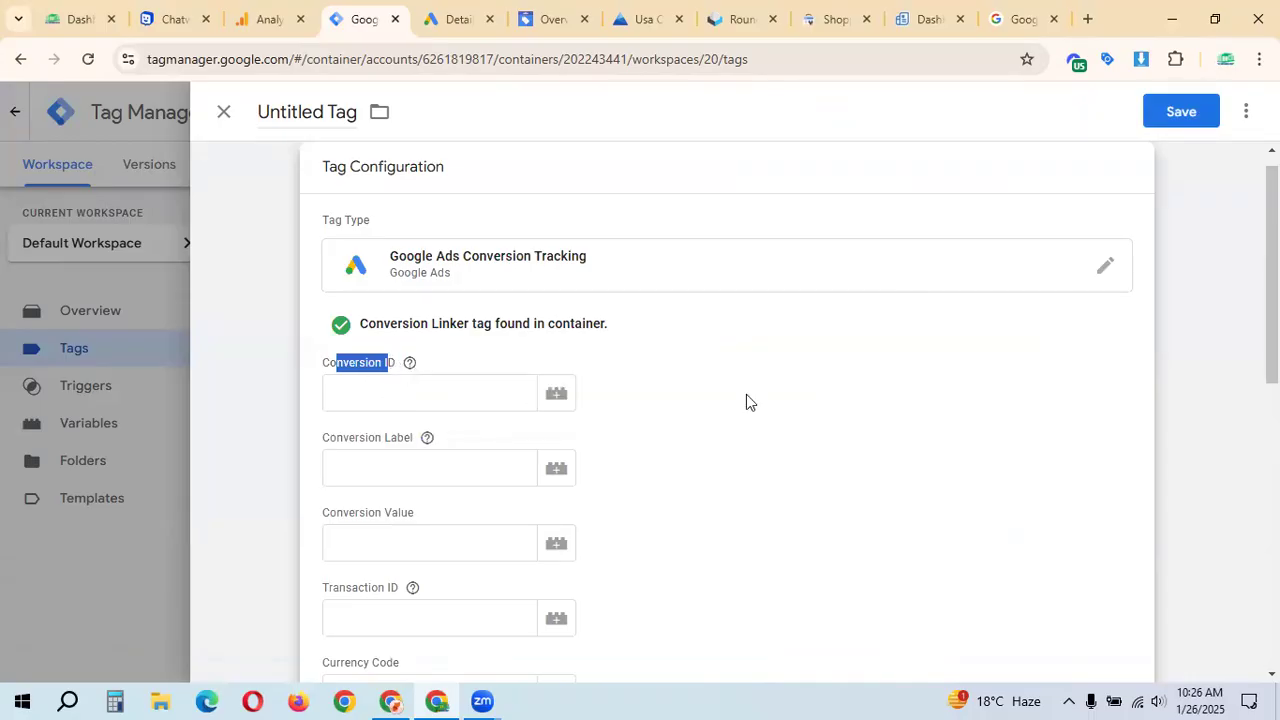
pyautogui.click(556, 396)
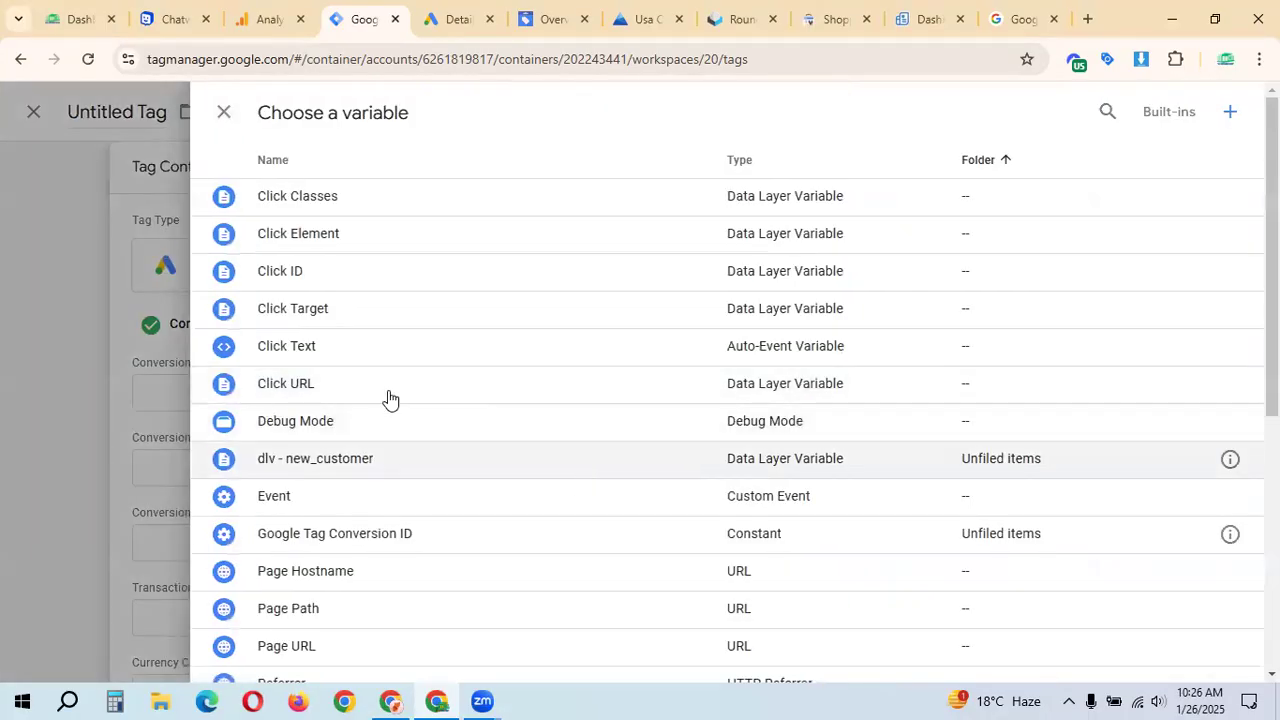
pyautogui.scroll(-5, 460, 464)
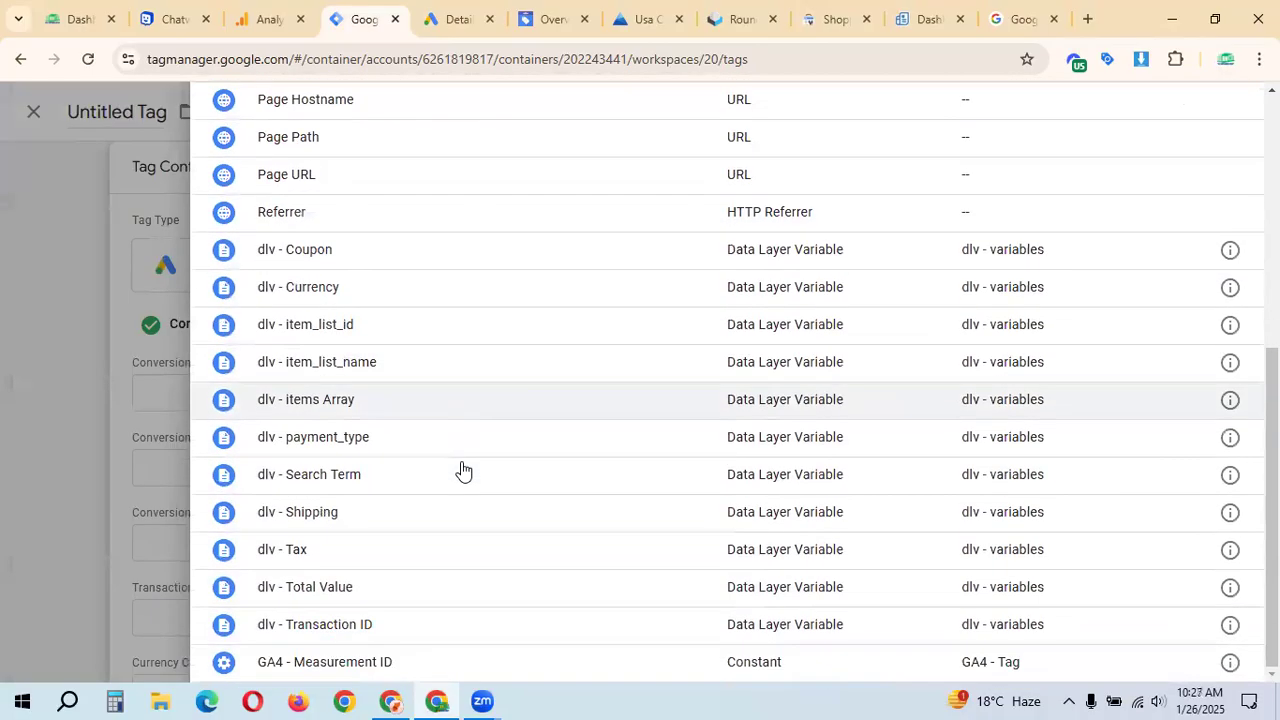
pyautogui.scroll(3, 386, 655)
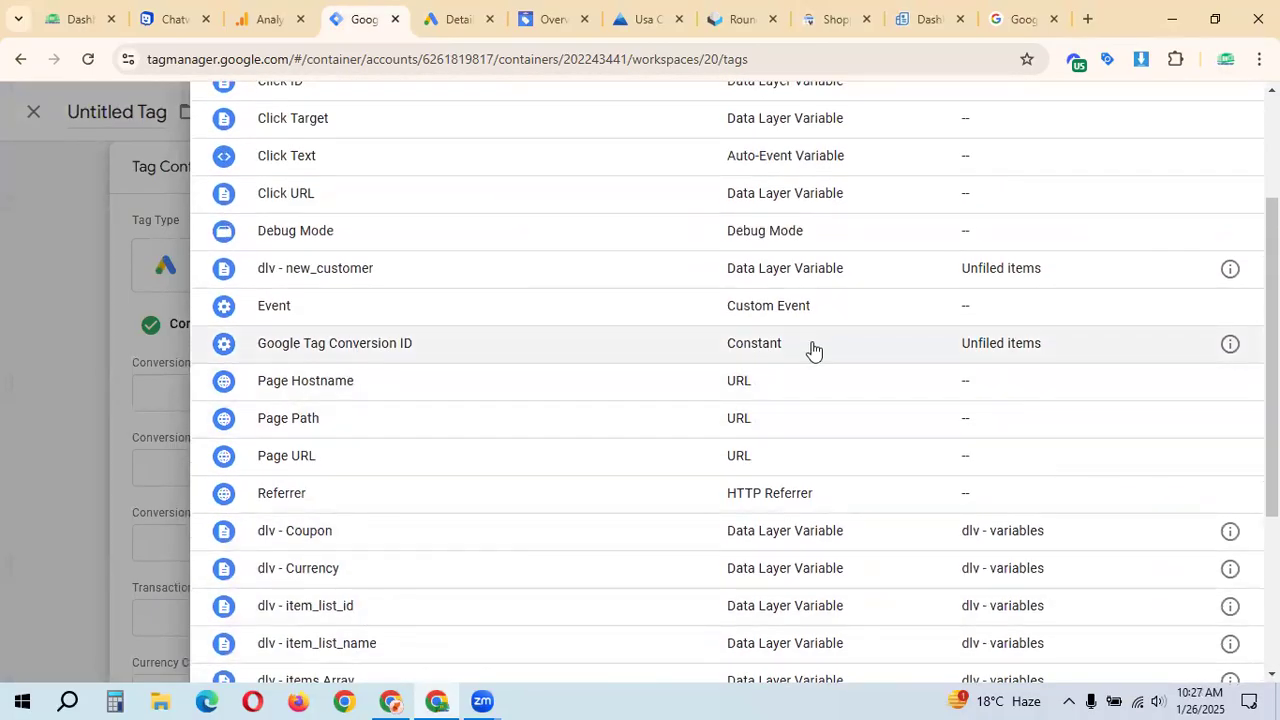
pyautogui.scroll(-3, 634, 606)
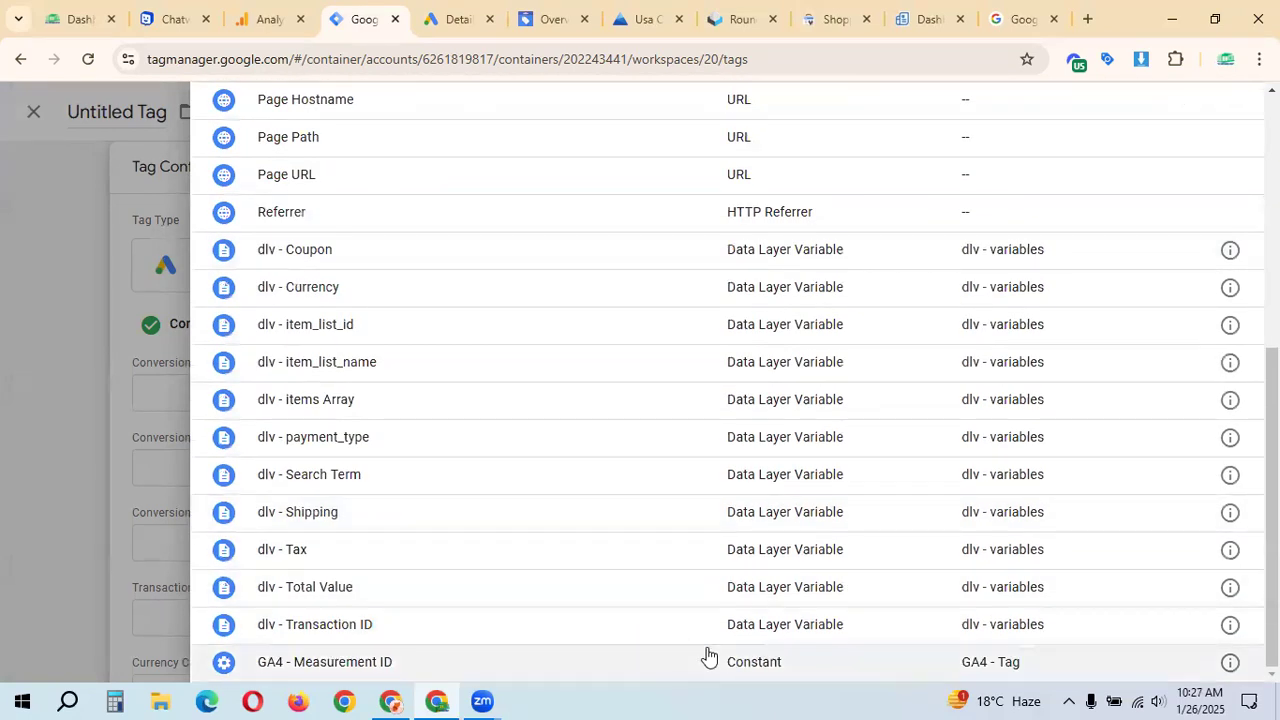
pyautogui.scroll(5, 677, 486)
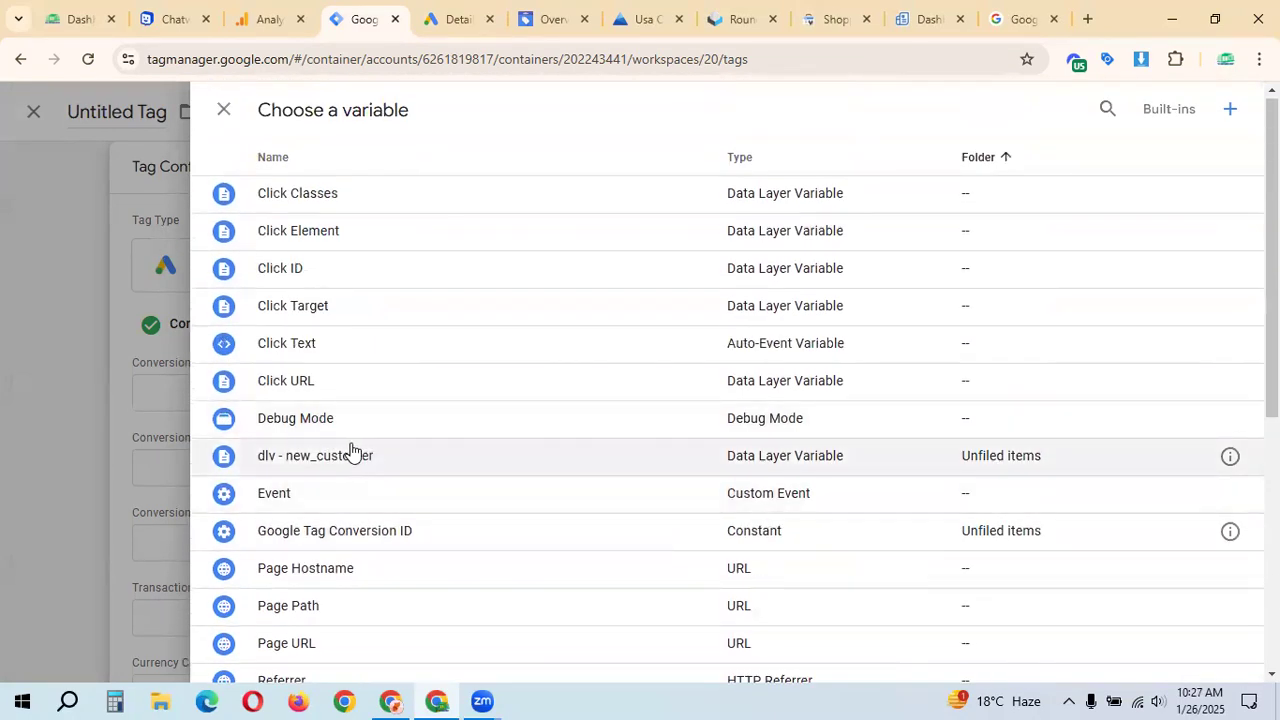
pyautogui.click(400, 538)
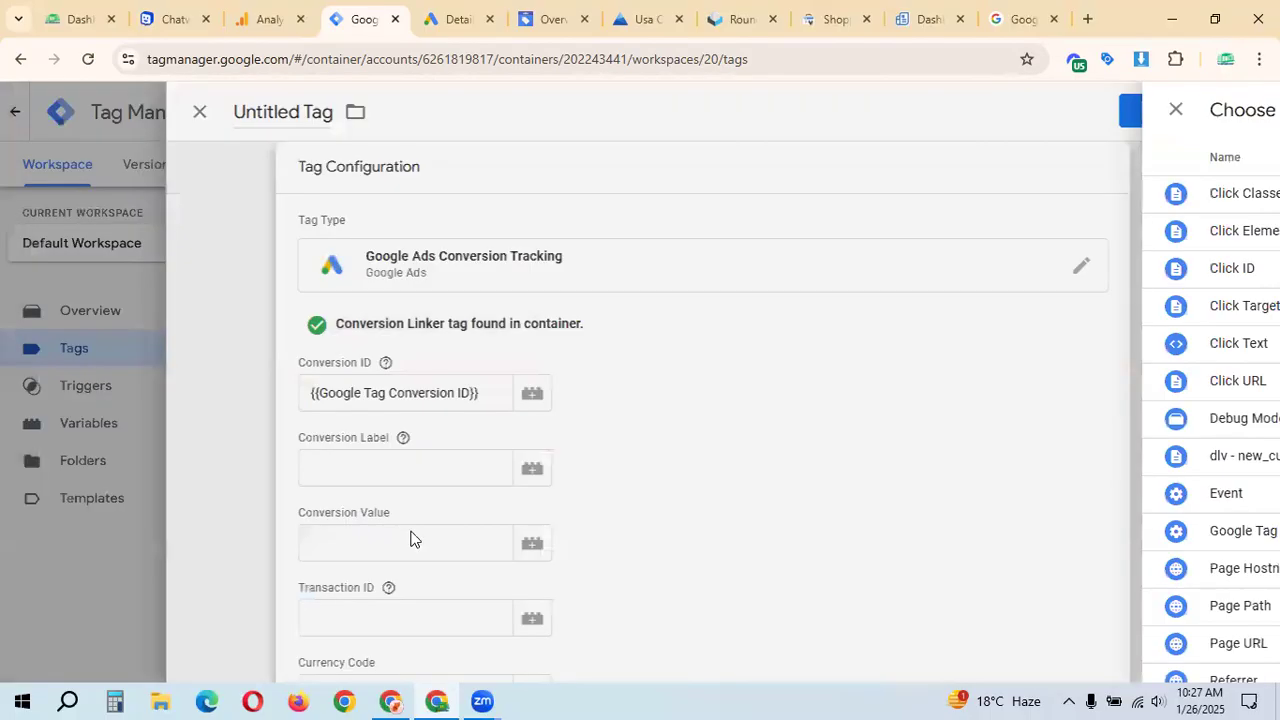
# Copy the Add to cart conversion label from the tag setup instructions in Google Ads
pyautogui.click(445, 467)
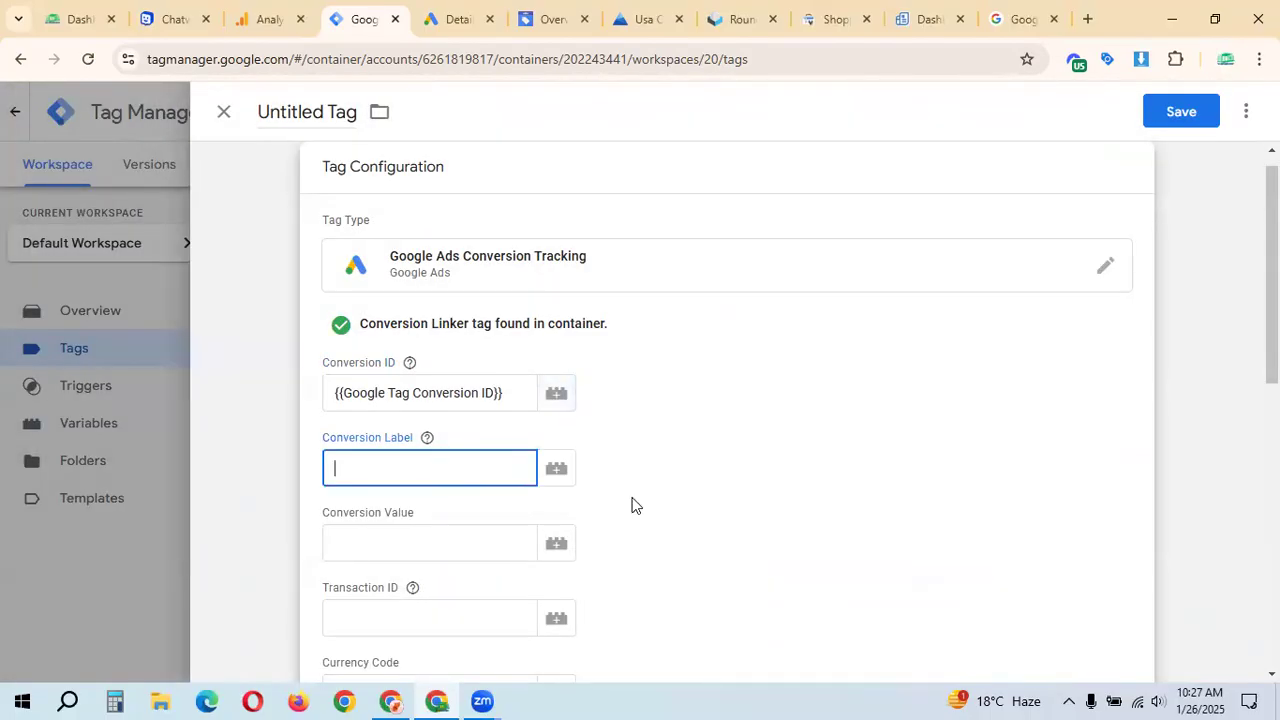
pyautogui.hotkey('ctrl', 'Tab')
pyautogui.moveTo(684, 347); pyautogui.dragTo(780, 346)
pyautogui.click(726, 366)
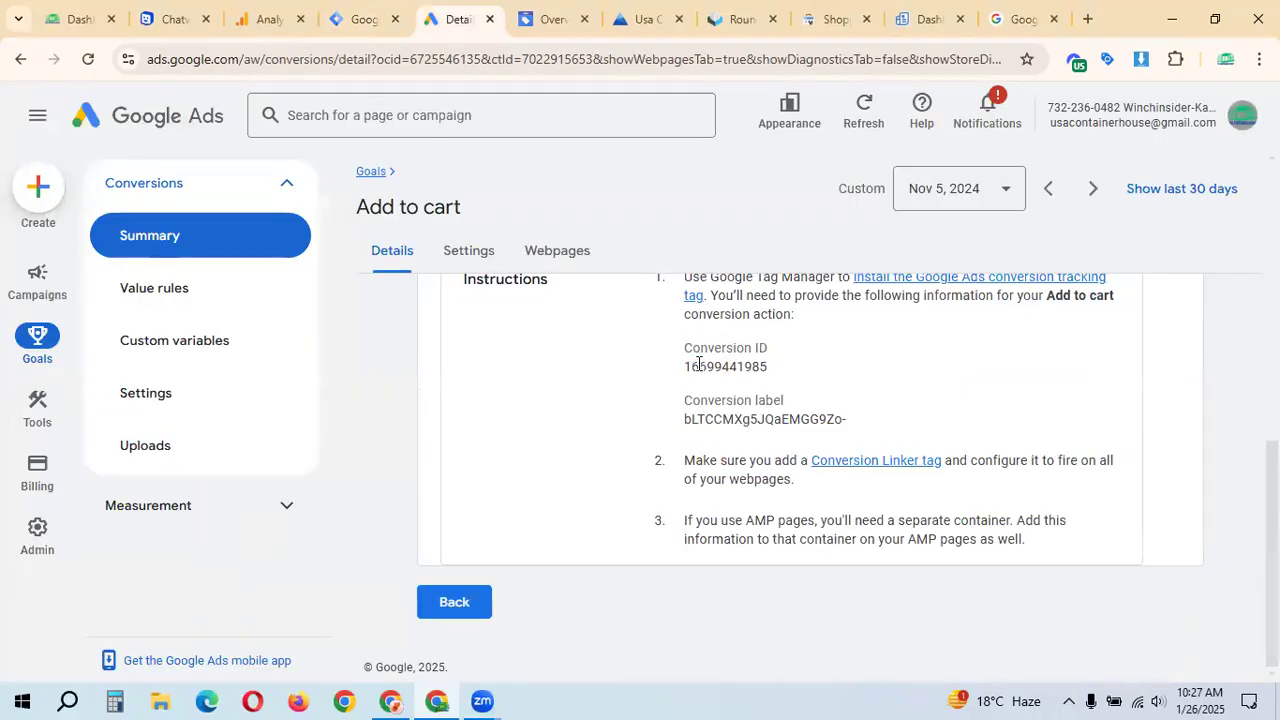
pyautogui.moveTo(682, 368); pyautogui.dragTo(762, 397)
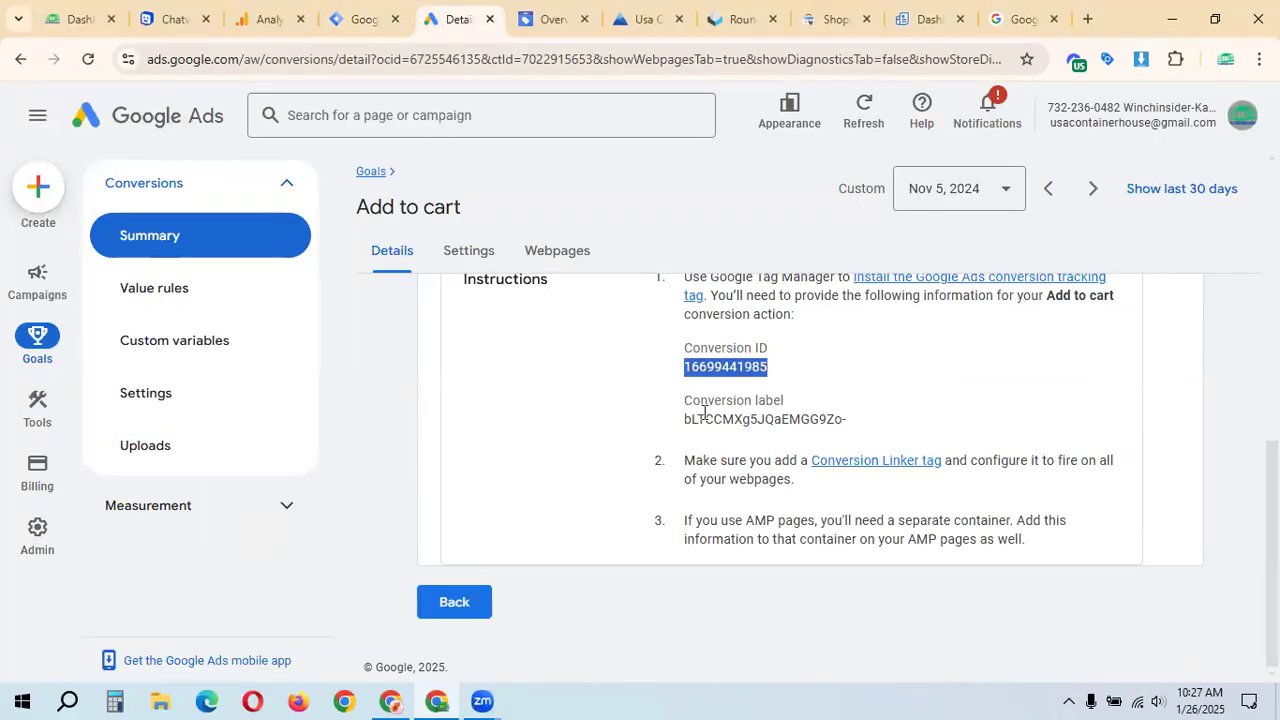
pyautogui.moveTo(682, 402); pyautogui.dragTo(848, 386)
pyautogui.moveTo(684, 420); pyautogui.dragTo(843, 412)
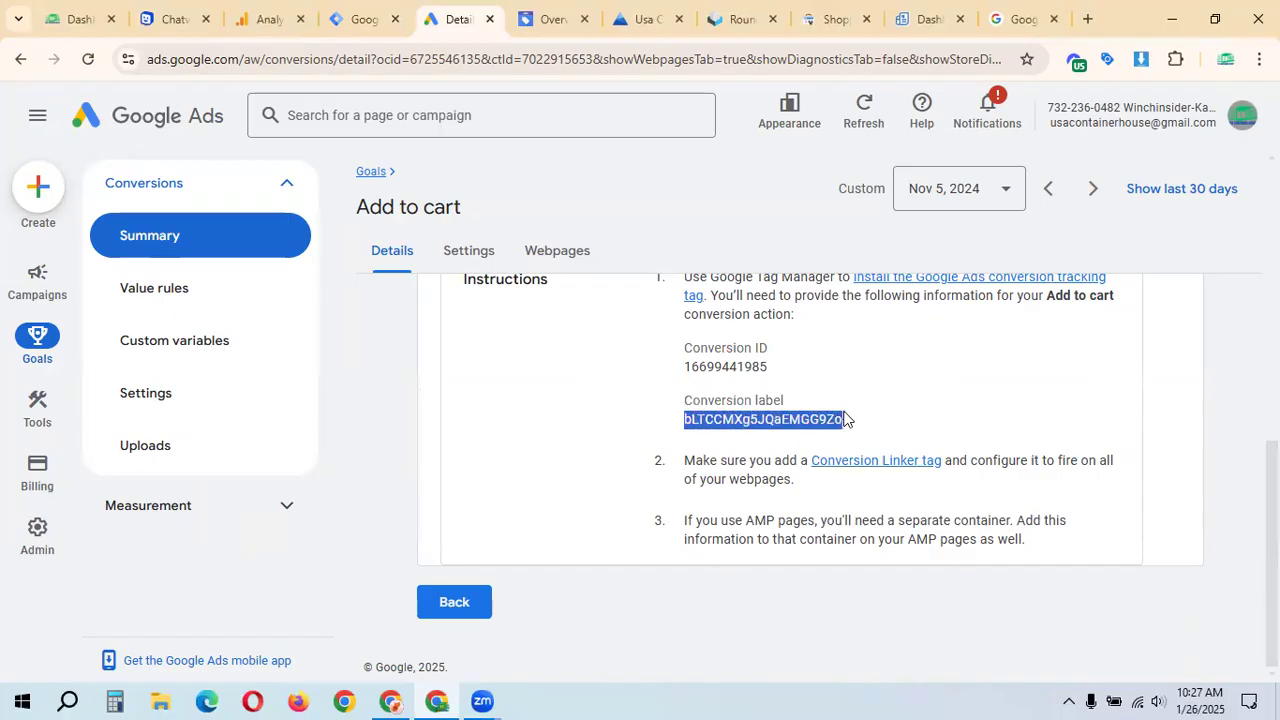
pyautogui.rightClick(820, 419)
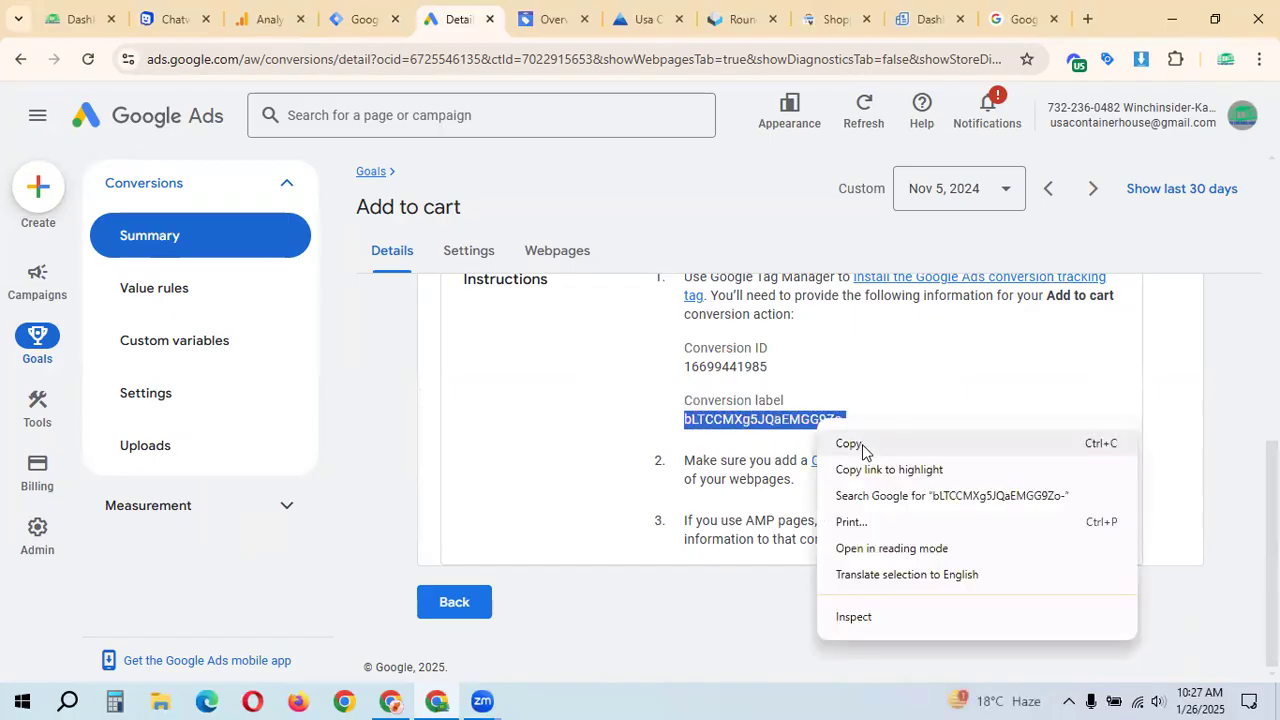
pyautogui.click(848, 443)
# Paste the copied label into the tag's Conversion Label in Google Tag Manager
pyautogui.click(365, 18)
pyautogui.rightClick(413, 467)
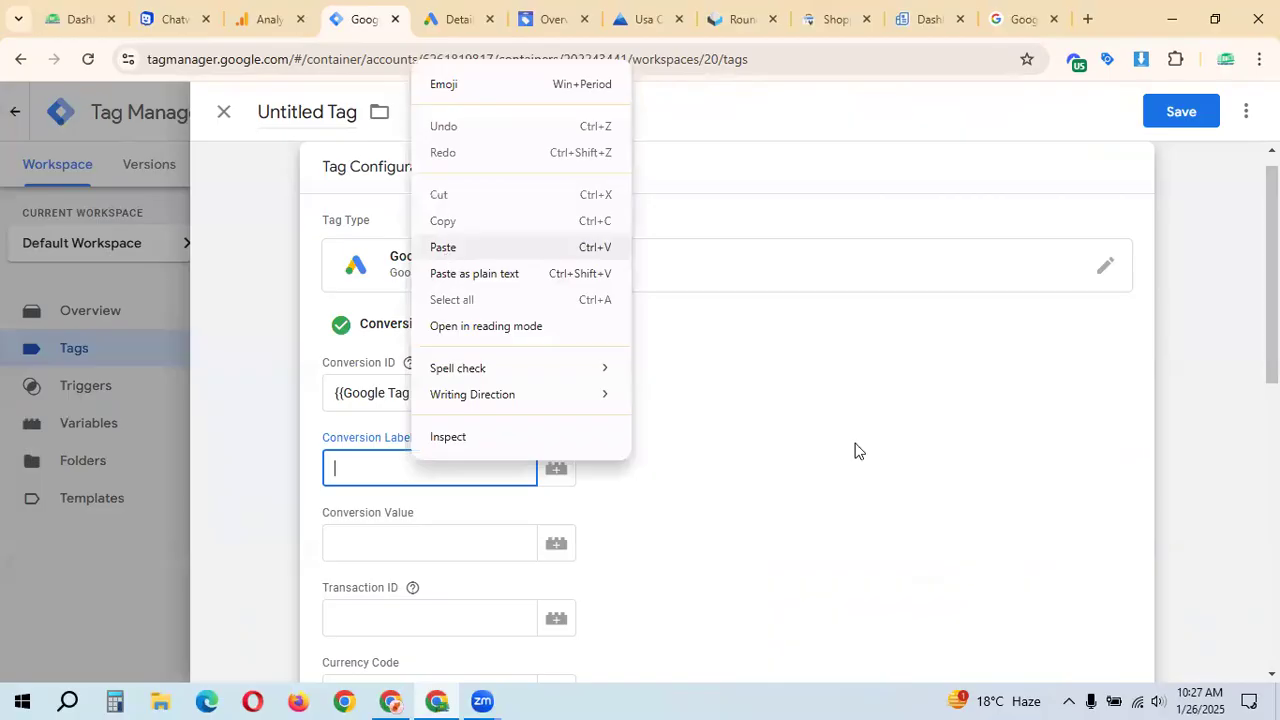
pyautogui.click(455, 247)
pyautogui.click(855, 451)
pyautogui.scroll(-1, 855, 451)
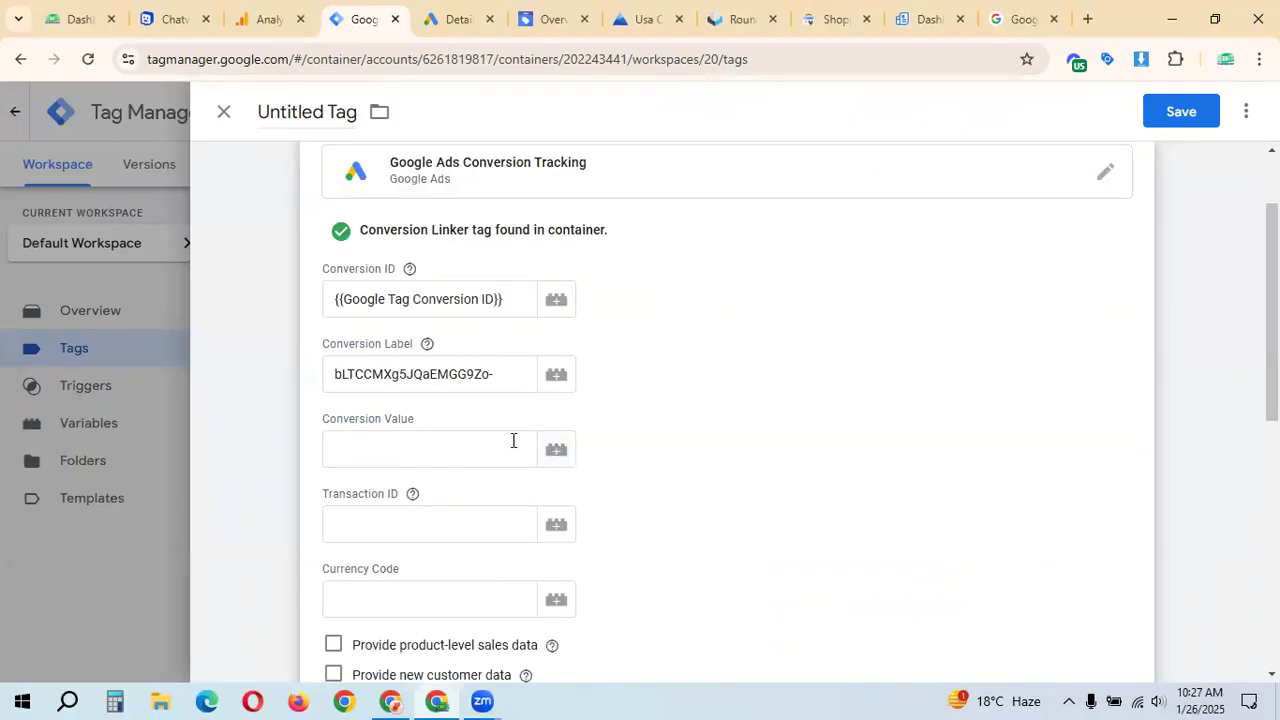
# Set the tag's Conversion Value to the dlv - Total Value variable
pyautogui.click(556, 451)
pyautogui.scroll(-5, 369, 494)
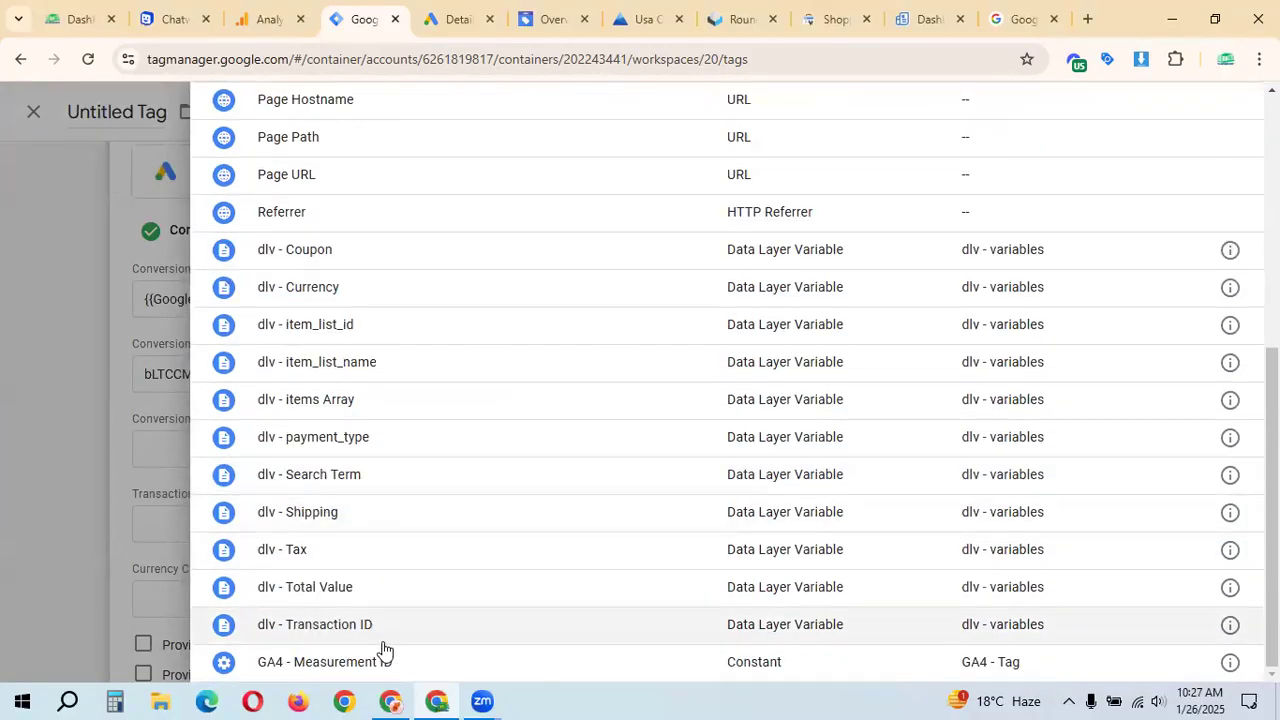
pyautogui.click(392, 587)
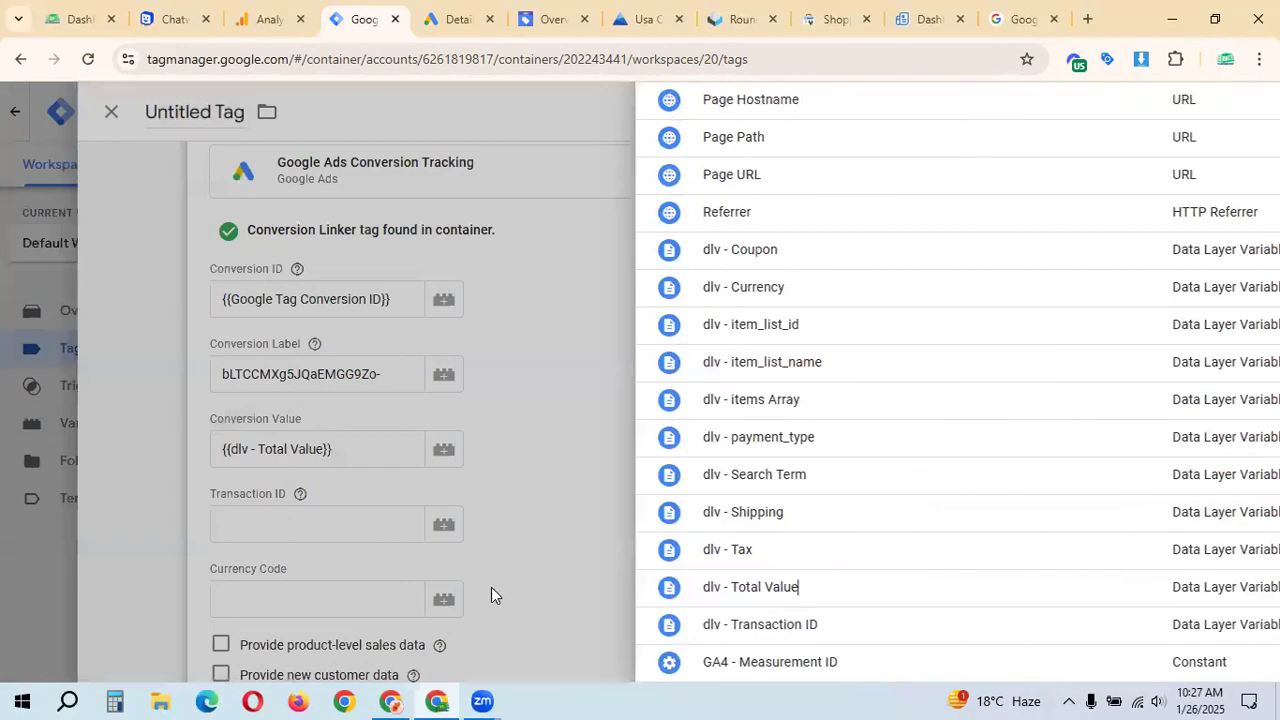
# Set the tag's Transaction ID to the dlv - Transaction ID variable
pyautogui.scroll(-1, 465, 484)
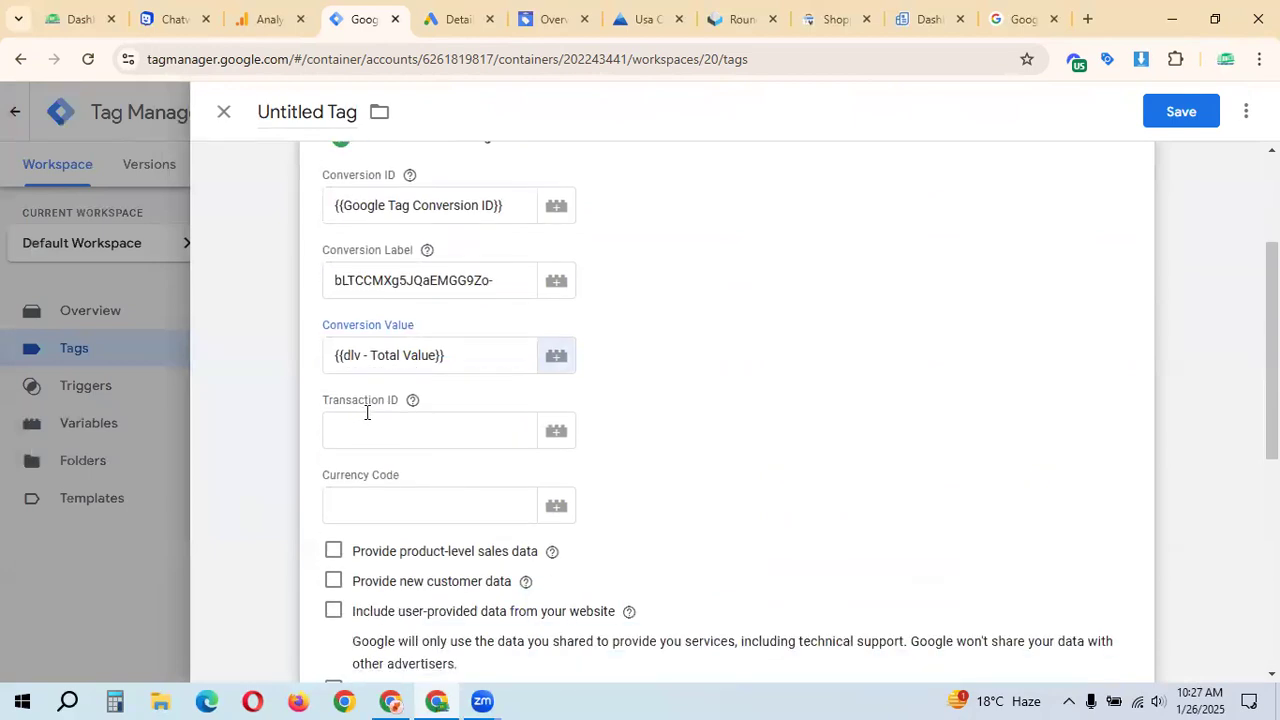
pyautogui.click(556, 431)
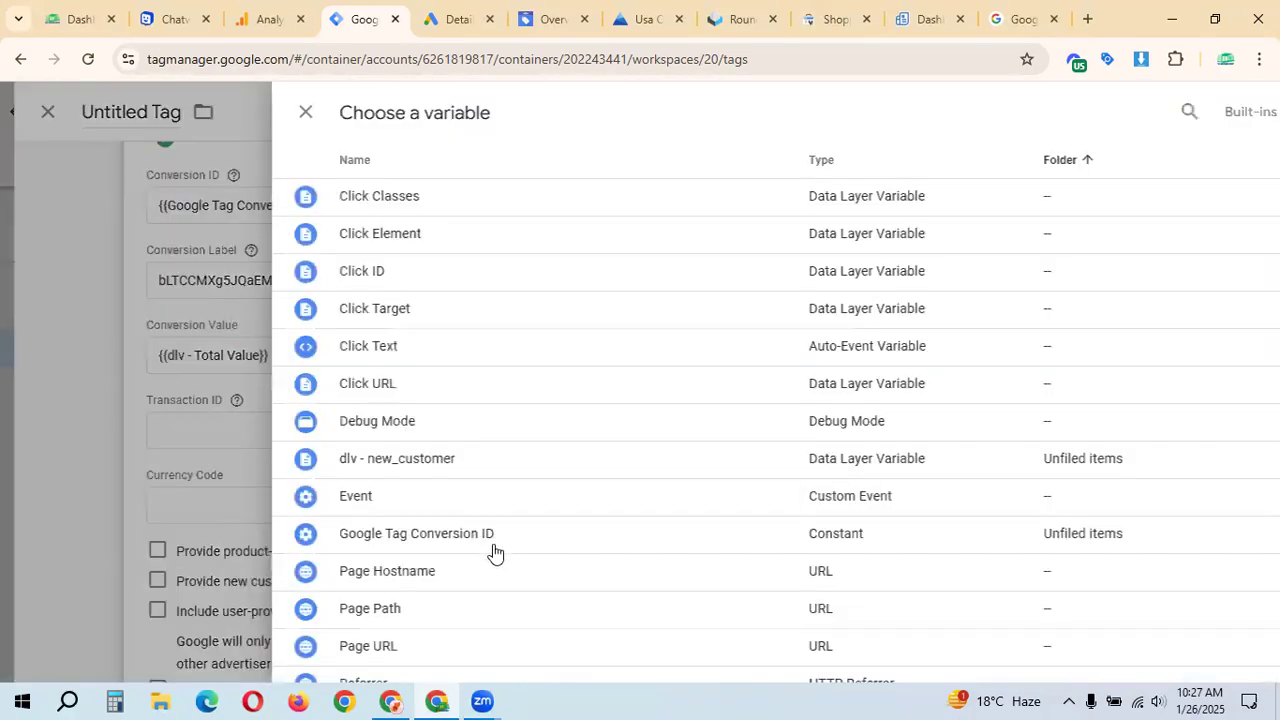
pyautogui.scroll(-2, 491, 550)
pyautogui.scroll(-3, 386, 523)
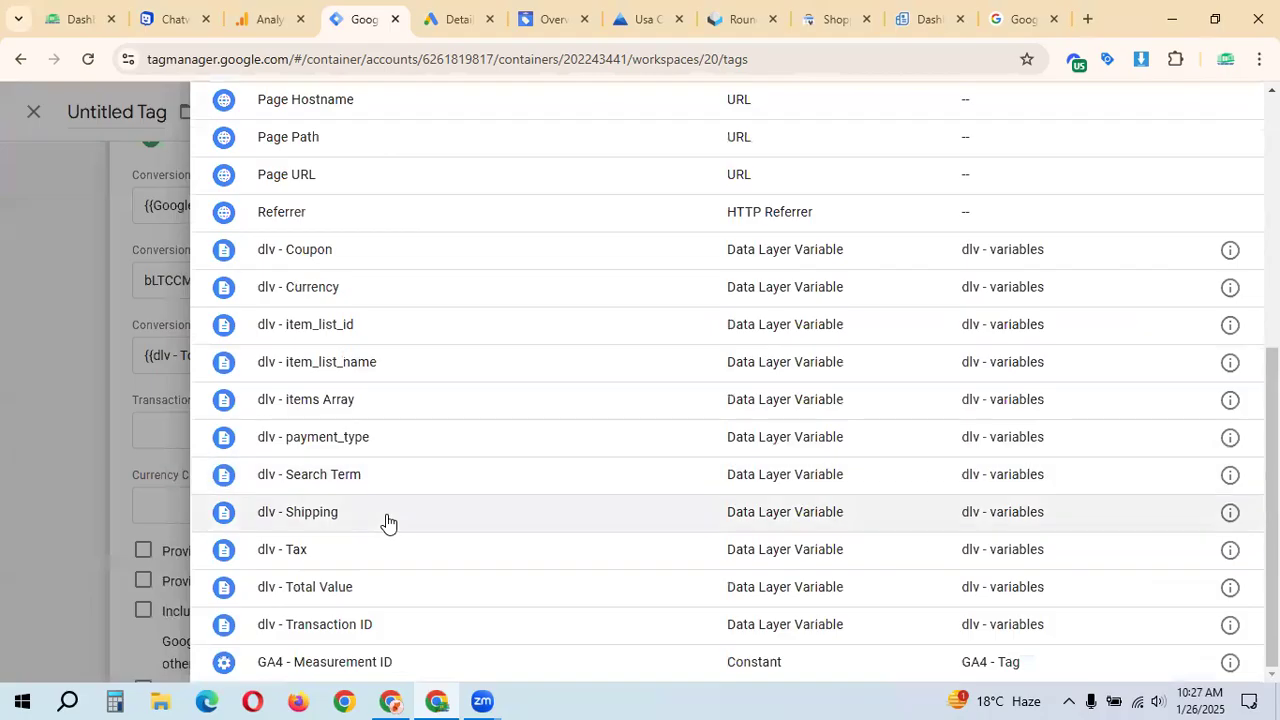
pyautogui.click(345, 624)
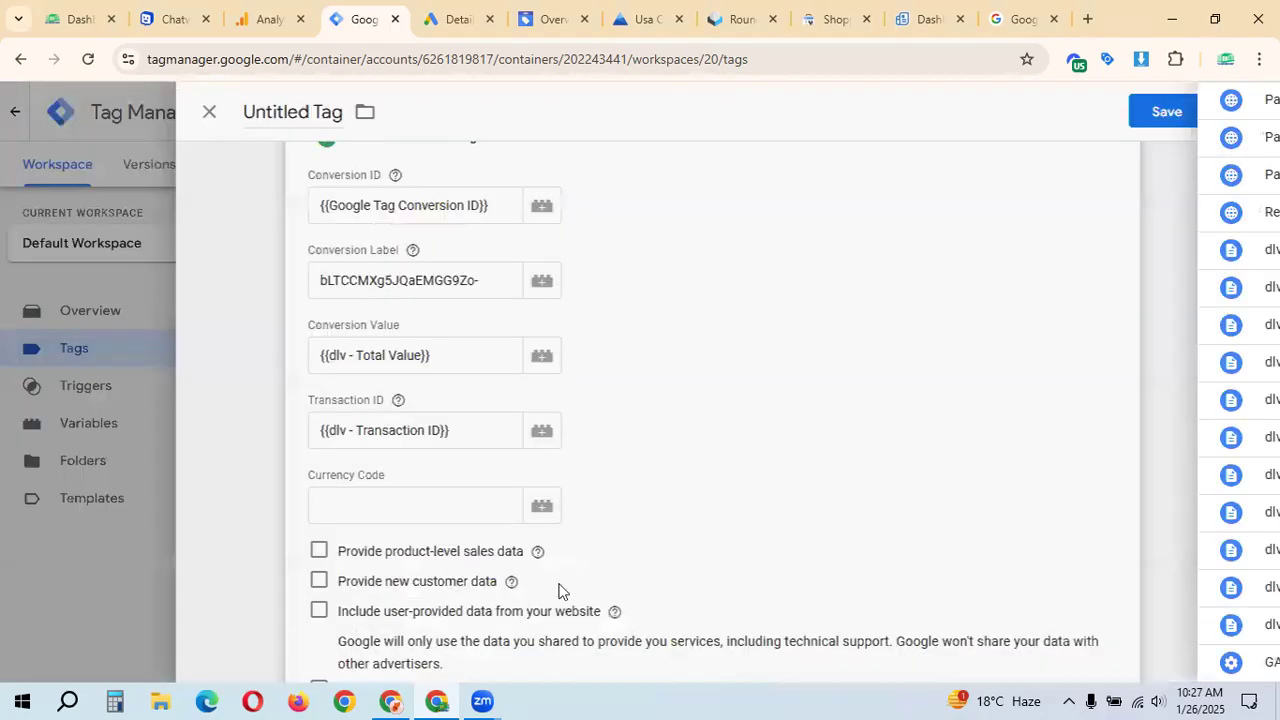
# Set the tag's Currency Code to the dlv - Currency variable
pyautogui.scroll(-1, 420, 505)
pyautogui.click(516, 421)
pyautogui.click(556, 412)
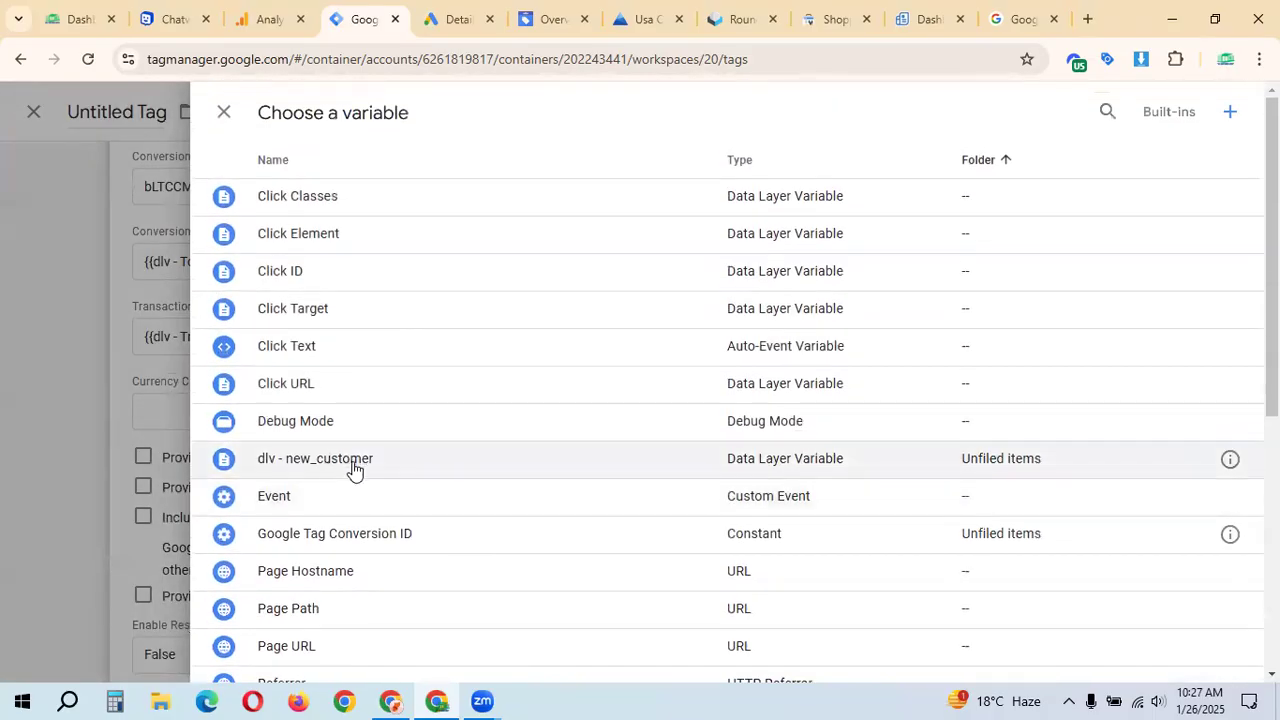
pyautogui.scroll(-3, 354, 469)
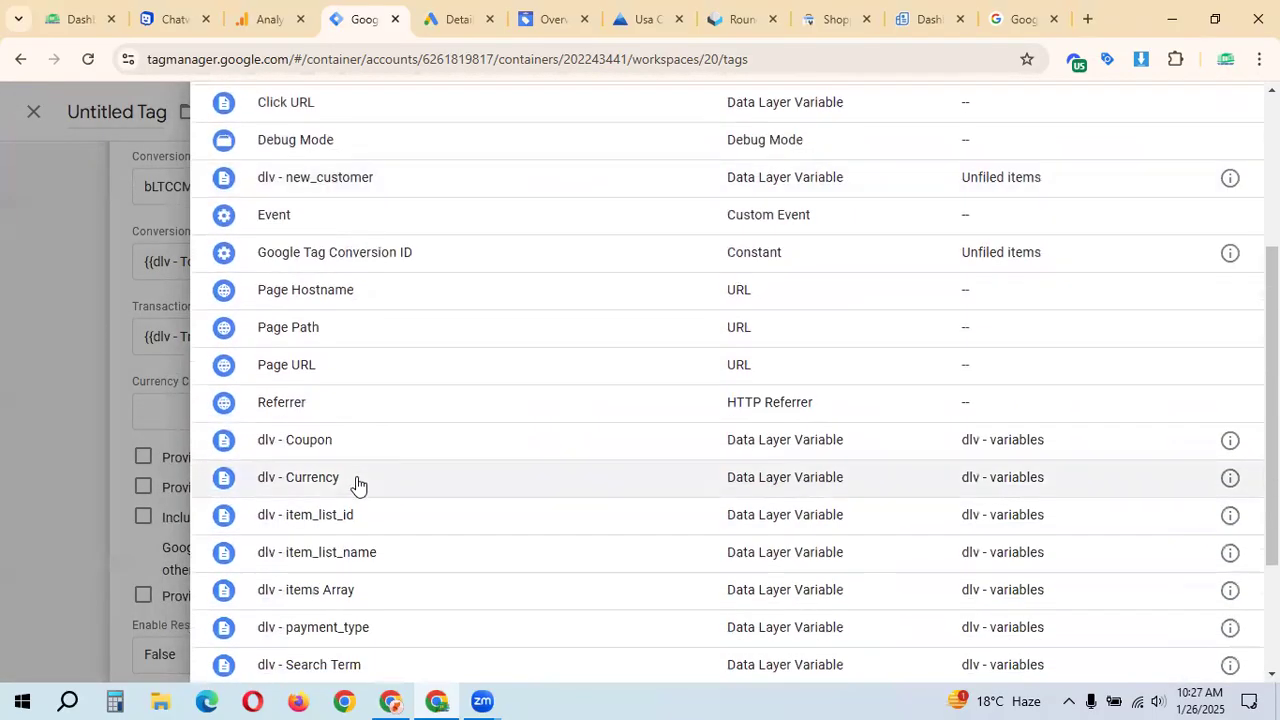
pyautogui.click(360, 485)
# Add the AddToCart Event custom event as the tag's firing trigger
pyautogui.scroll(-1, 540, 503)
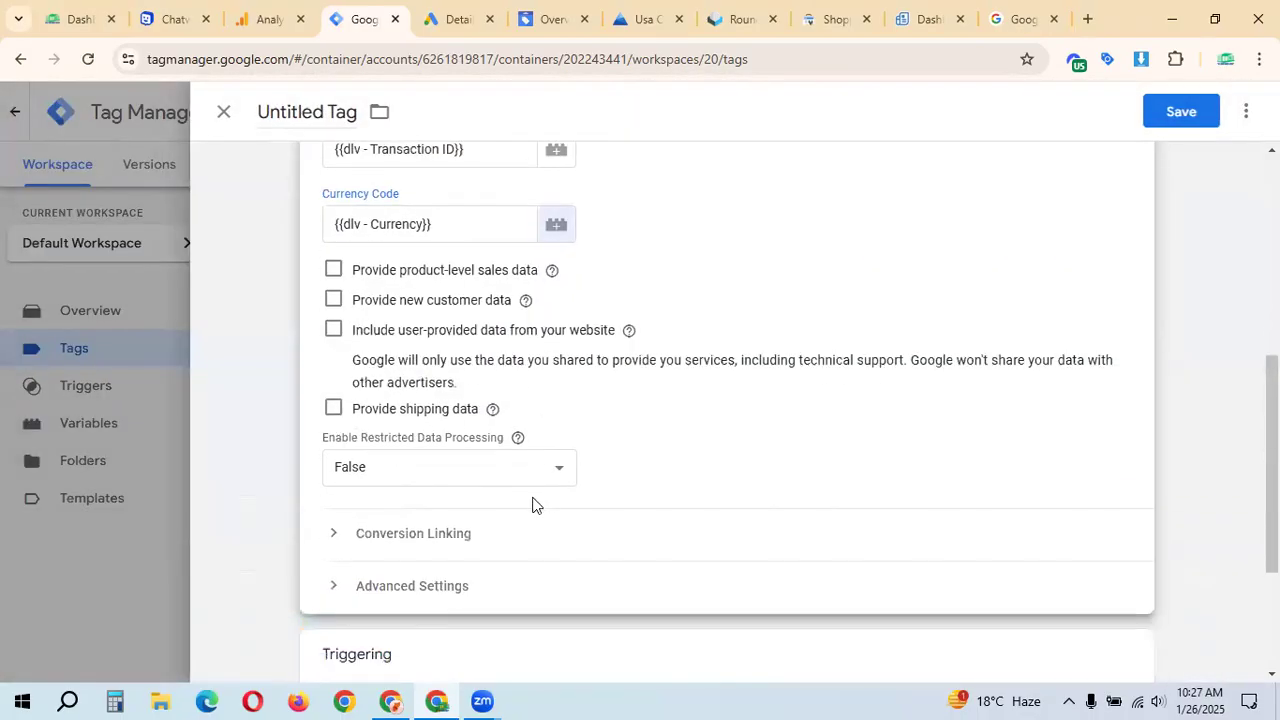
pyautogui.scroll(-2, 609, 486)
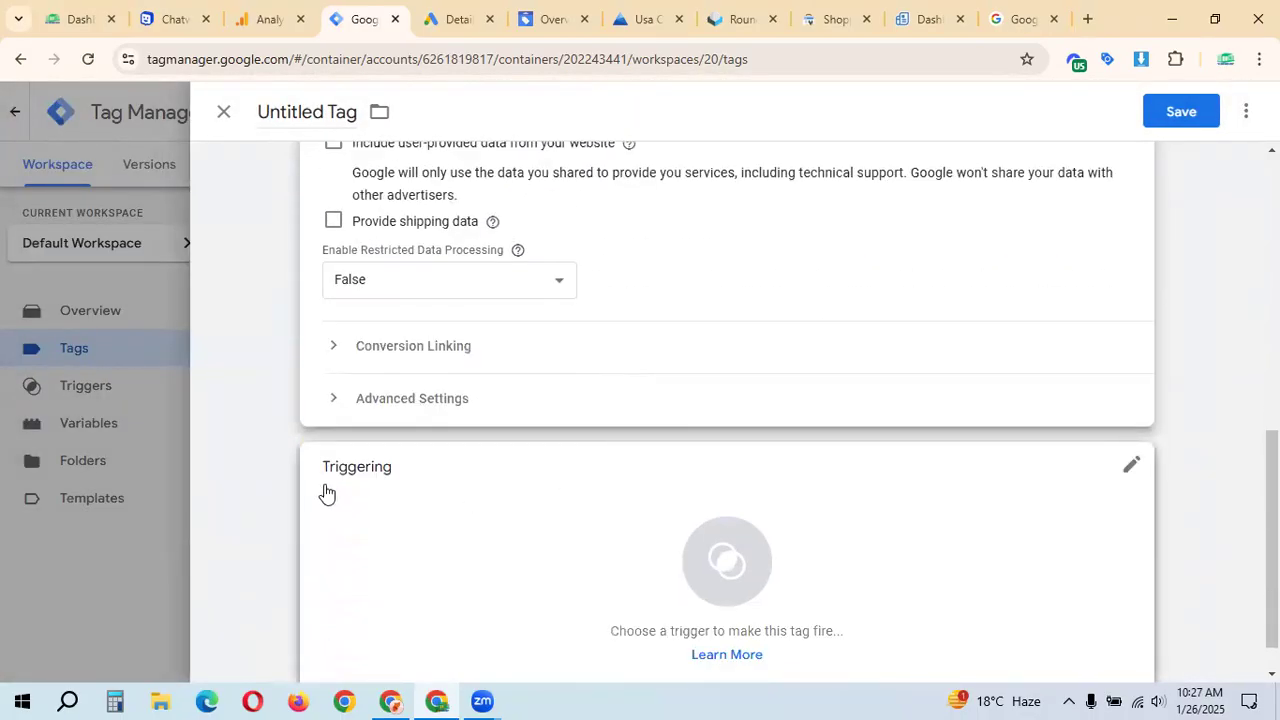
pyautogui.scroll(3, 500, 477)
pyautogui.scroll(-3, 500, 477)
pyautogui.scroll(1, 443, 546)
pyautogui.scroll(-2, 500, 509)
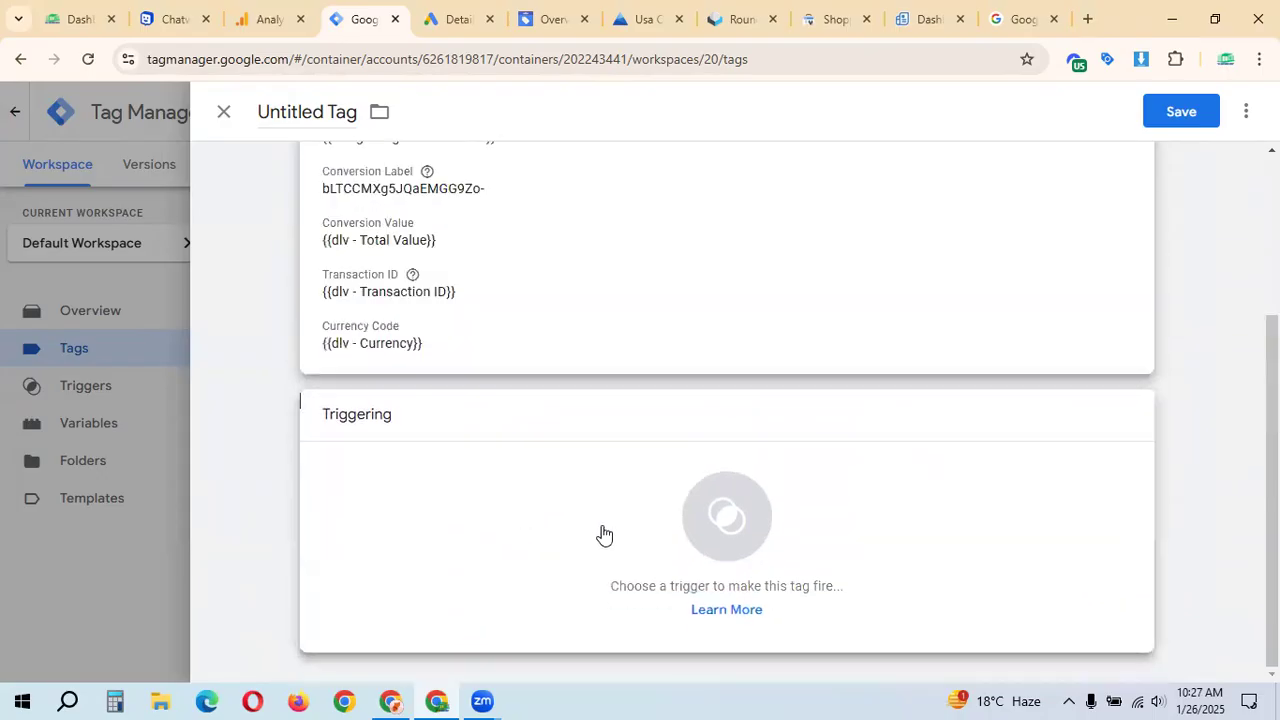
pyautogui.click(604, 535)
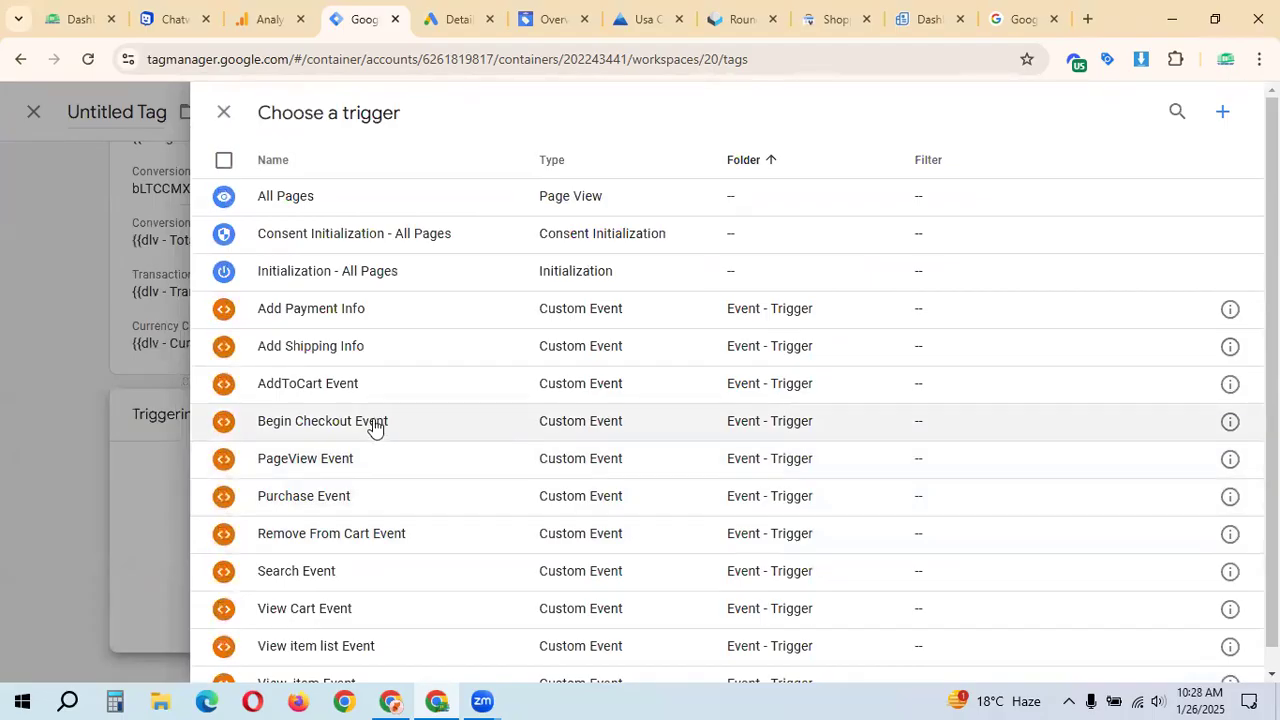
pyautogui.click(343, 390)
# Save the tag under the name "Google Ads Conversion Tracking Add to cart Event"
pyautogui.click(1175, 114)
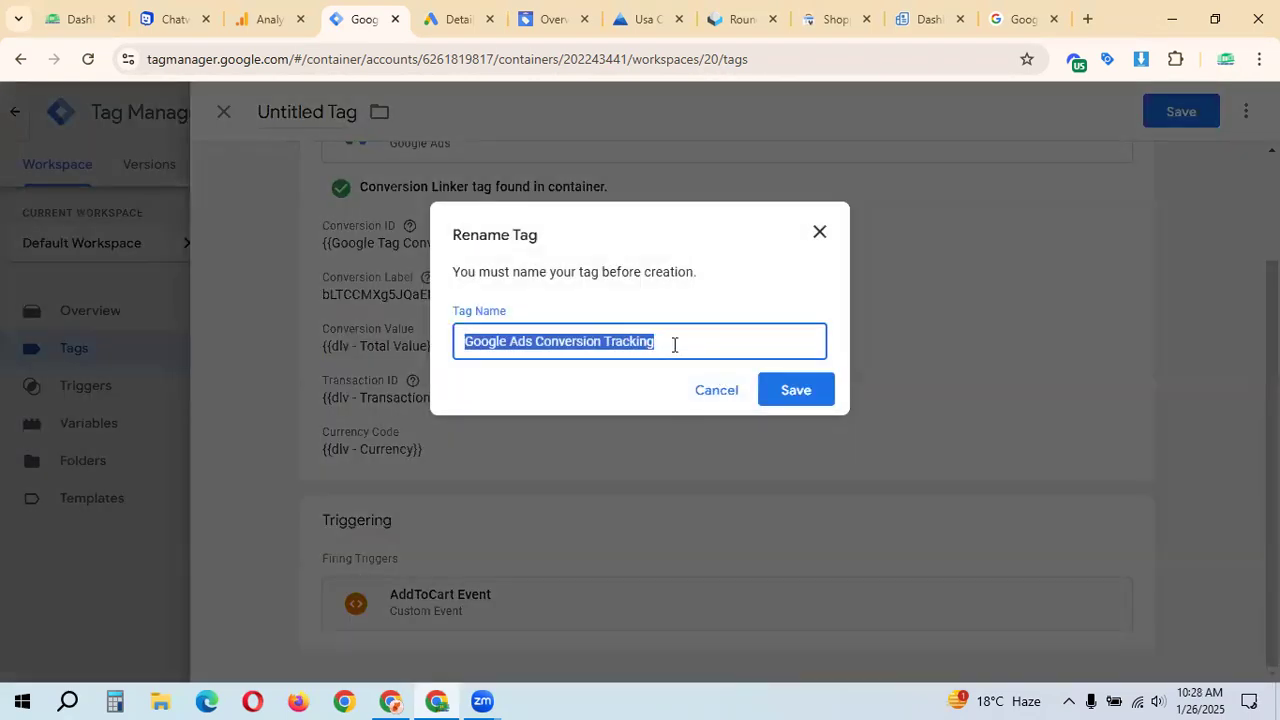
pyautogui.click(697, 334)
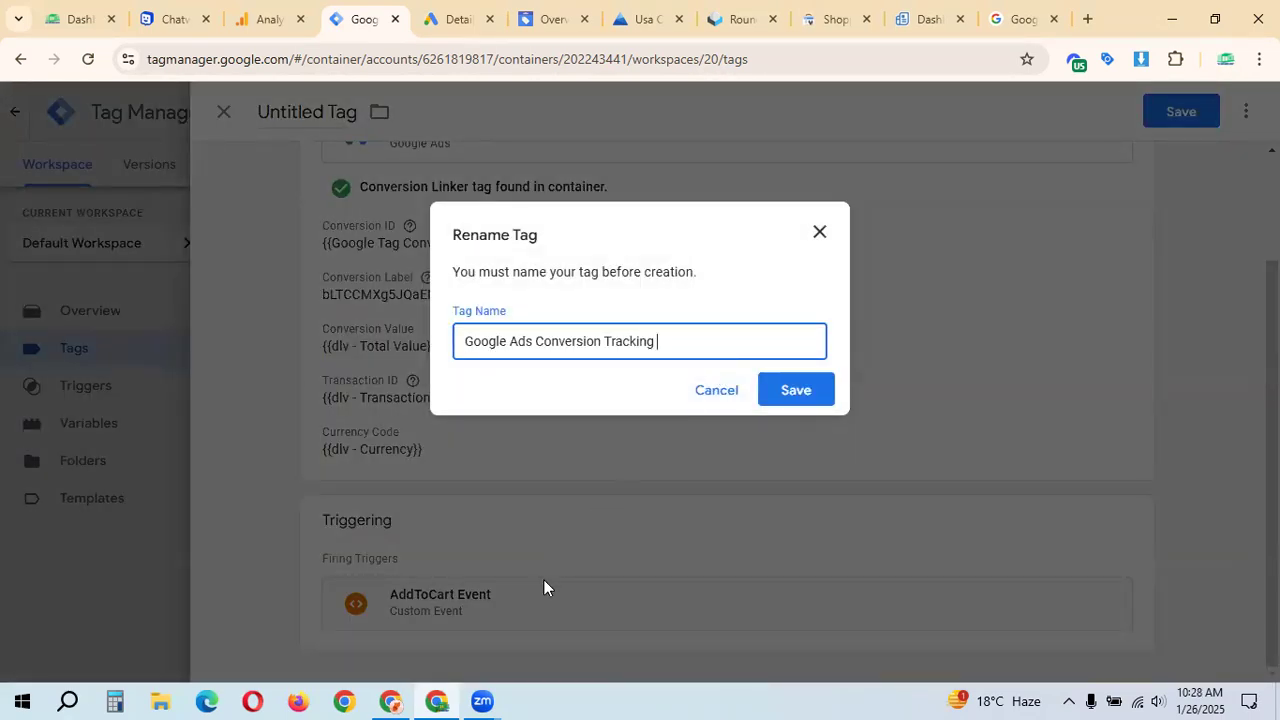
pyautogui.write('Add to cart Event')
pyautogui.click(812, 402)
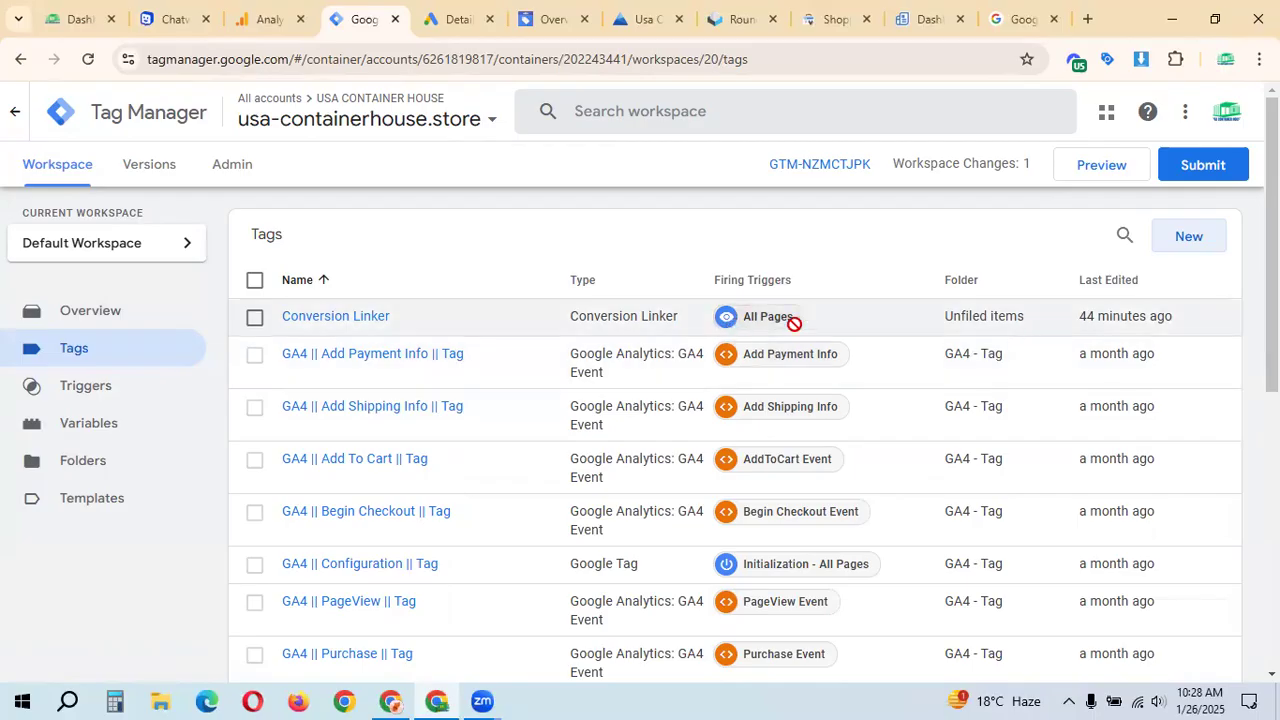
# Check the saved tag in the tag list and start a new tag, opening its tag type choices
pyautogui.scroll(-6, 483, 374)
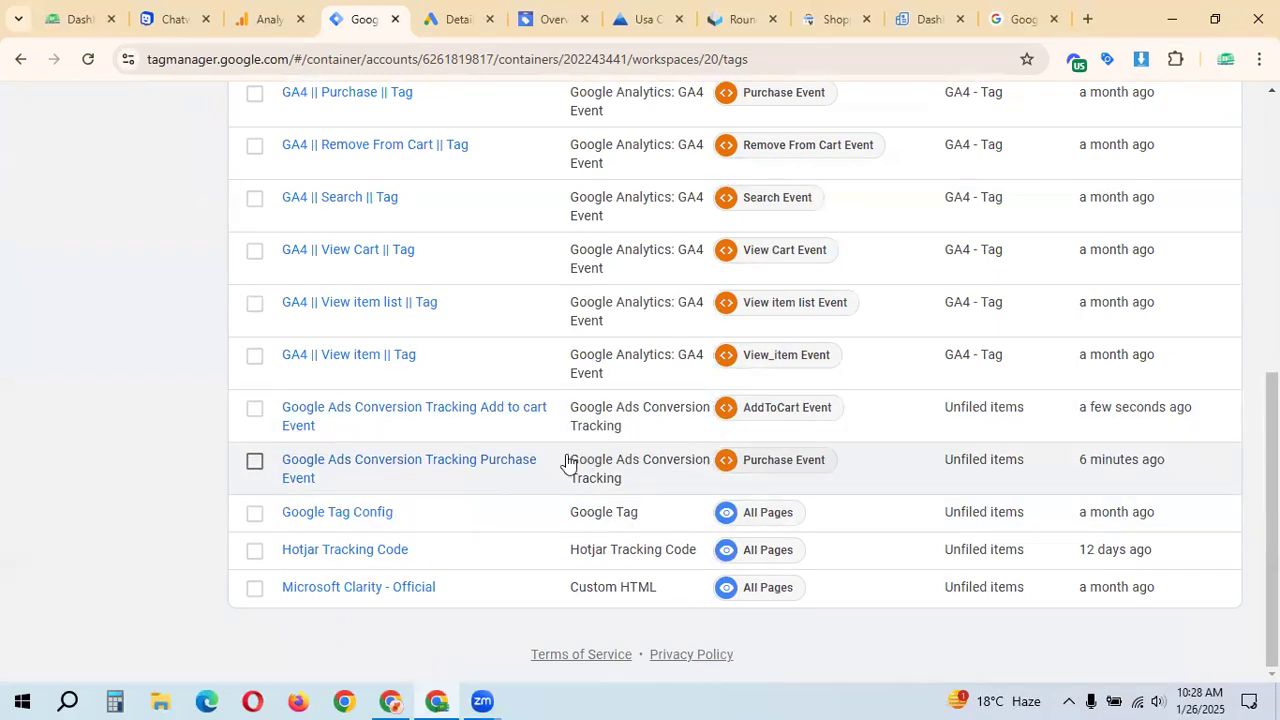
pyautogui.scroll(6, 566, 460)
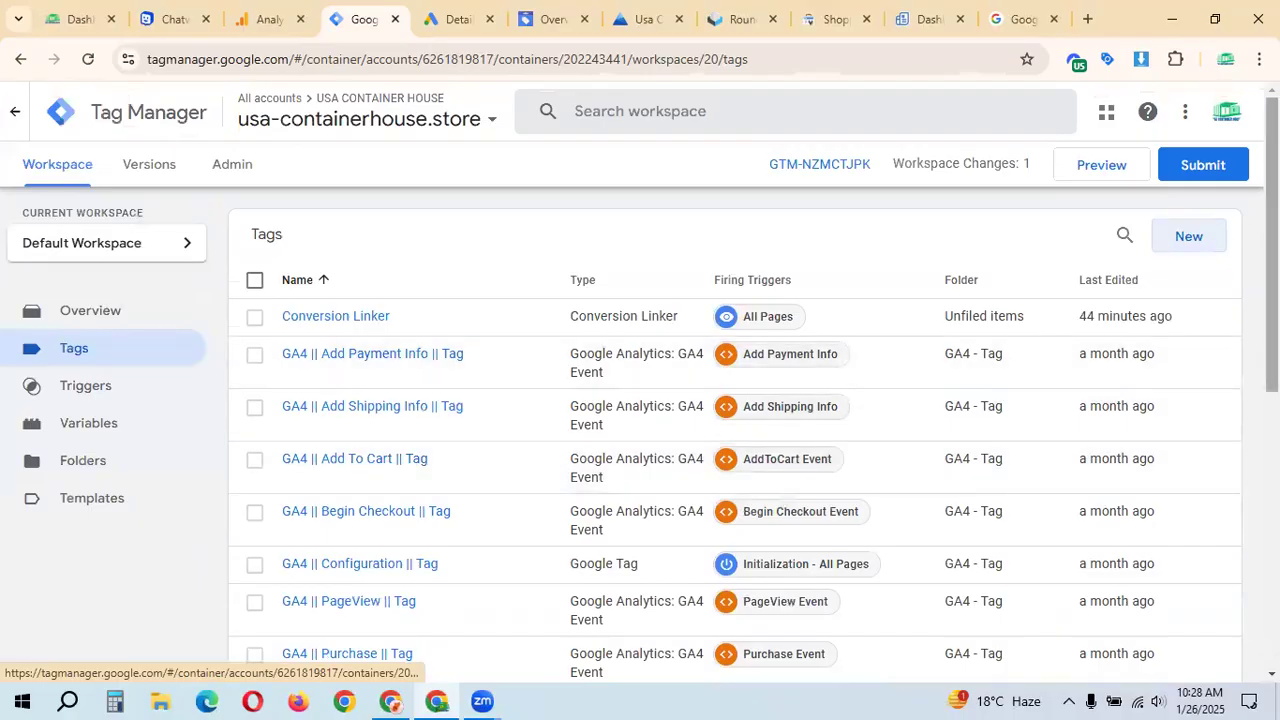
pyautogui.click(1200, 237)
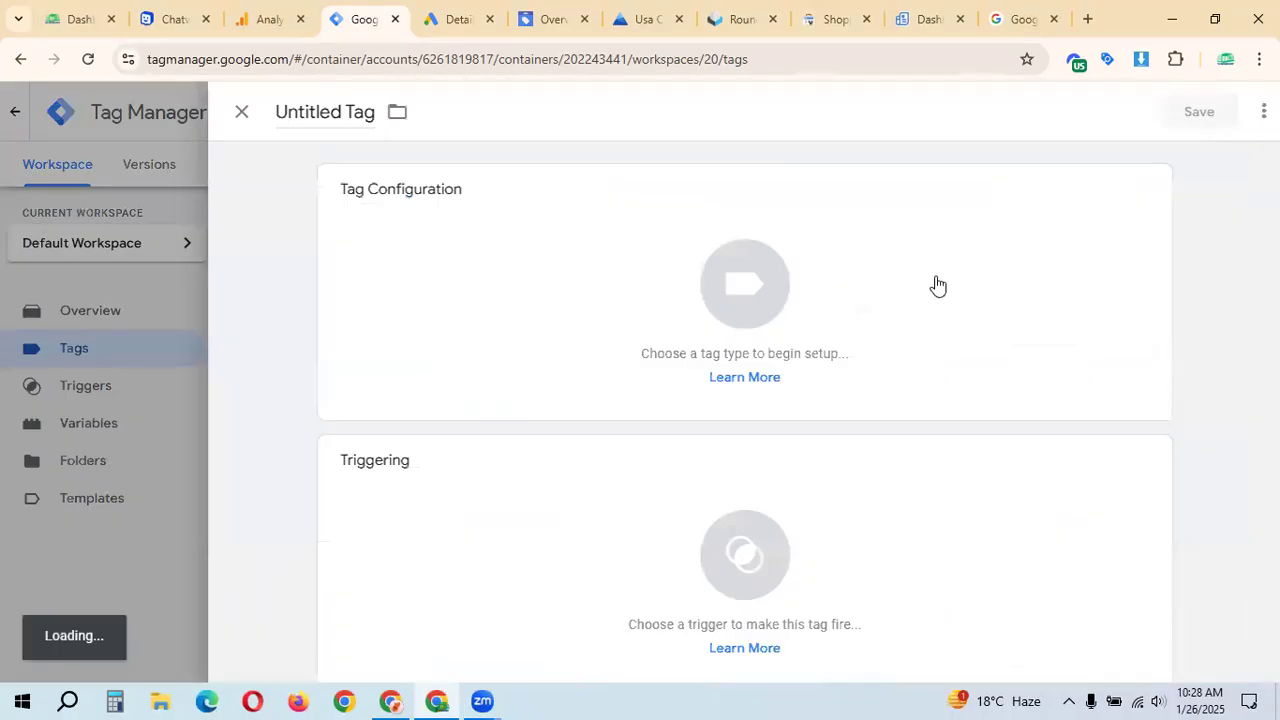
pyautogui.click(934, 286)
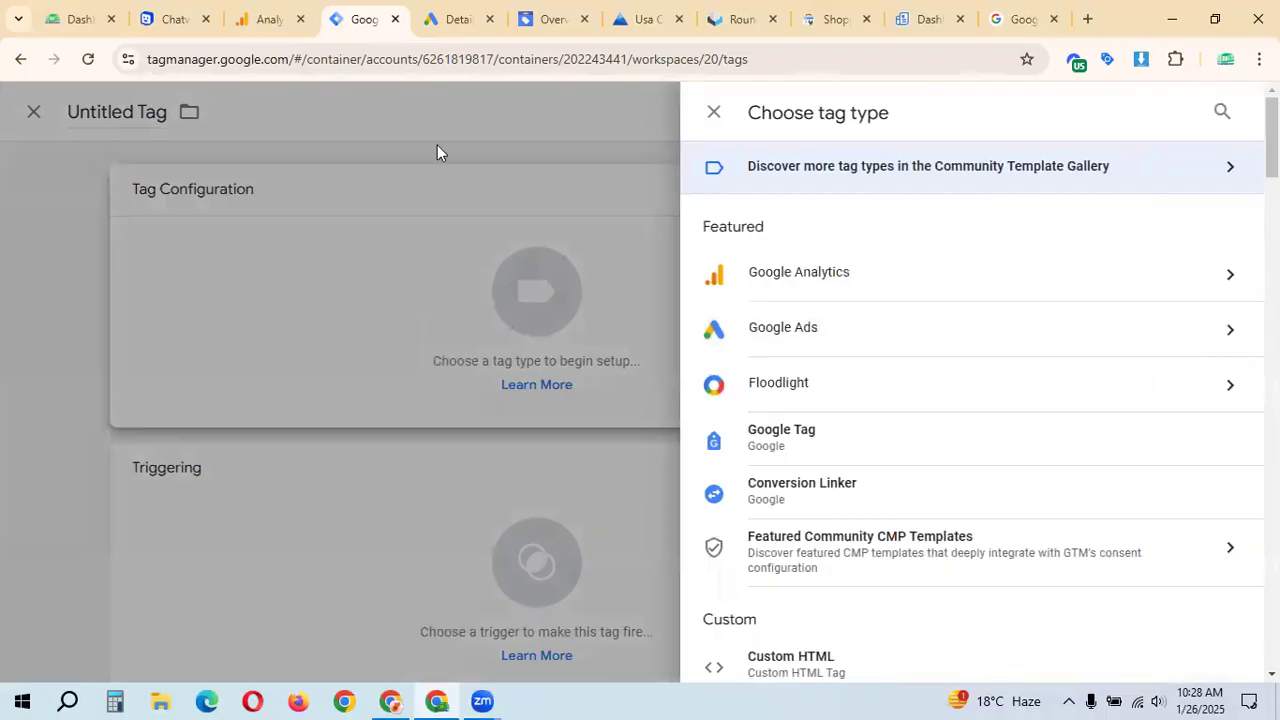
# Switch to Google Ads and open the Begin checkout (1) conversion action from the conversions summary
pyautogui.hotkey('ctrl', 'Tab')
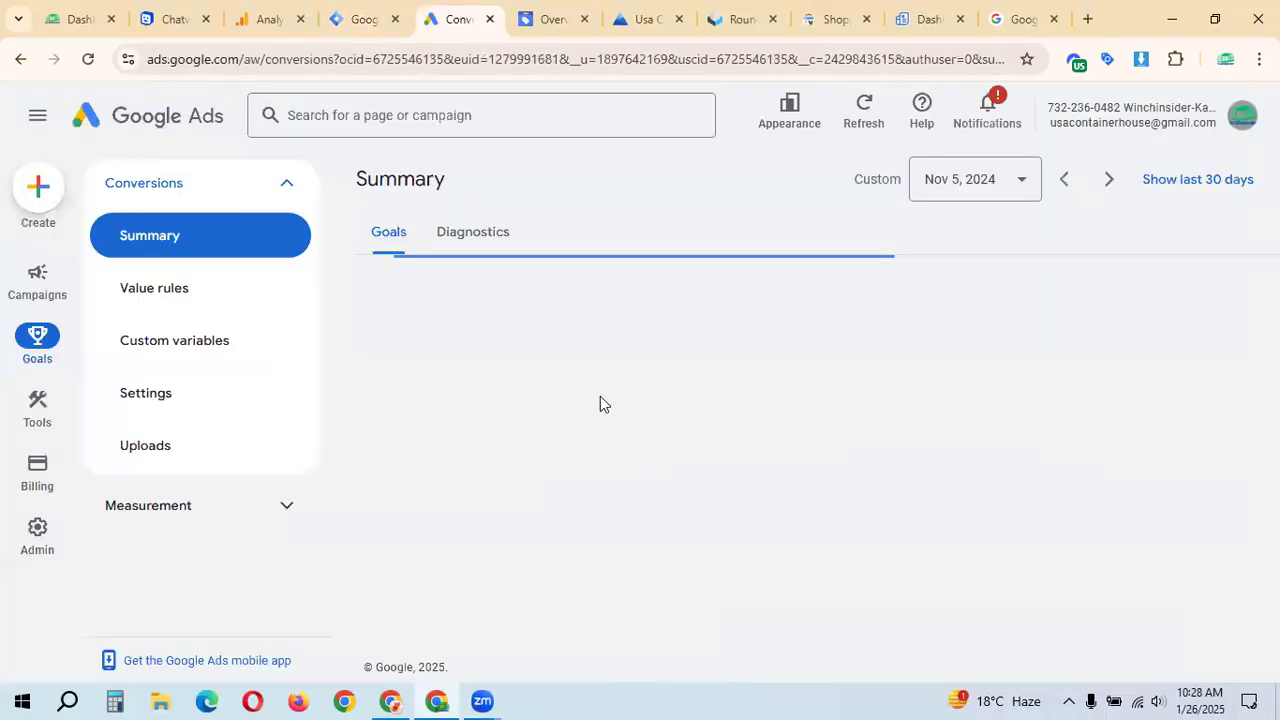
pyautogui.scroll(-5, 935, 500)
pyautogui.scroll(-3, 930, 492)
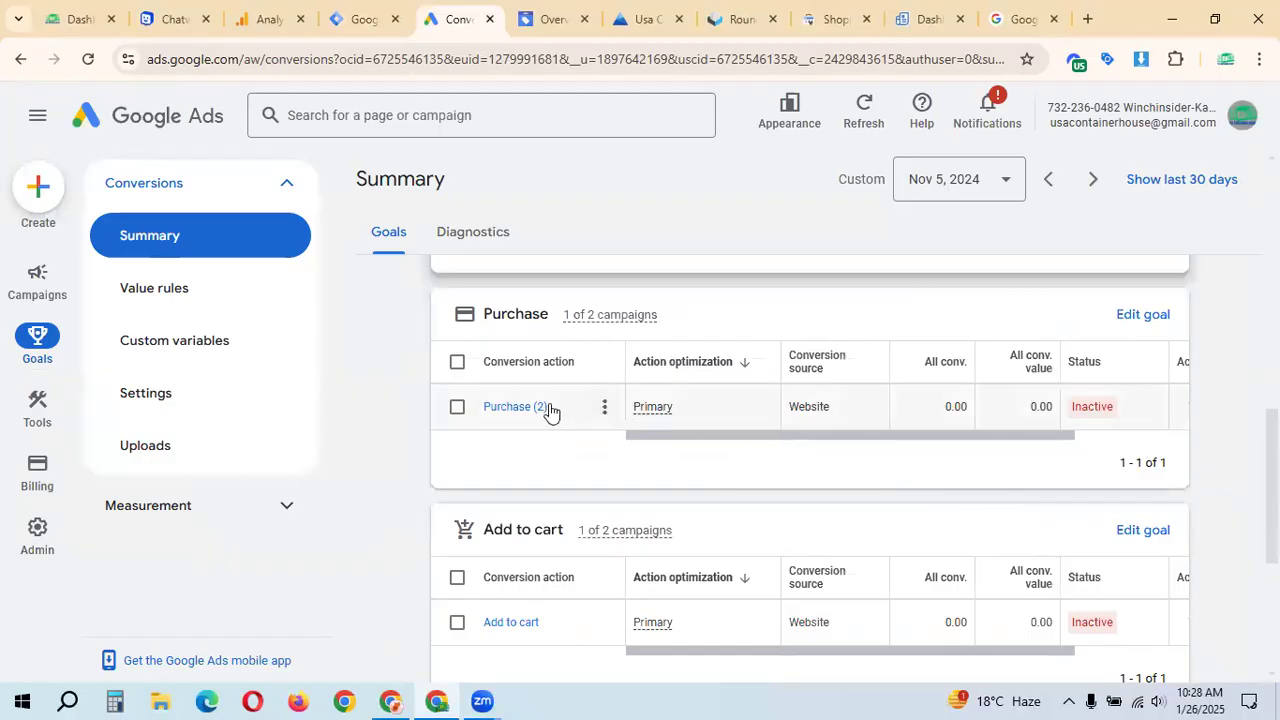
pyautogui.scroll(-2, 769, 413)
pyautogui.scroll(-2, 538, 443)
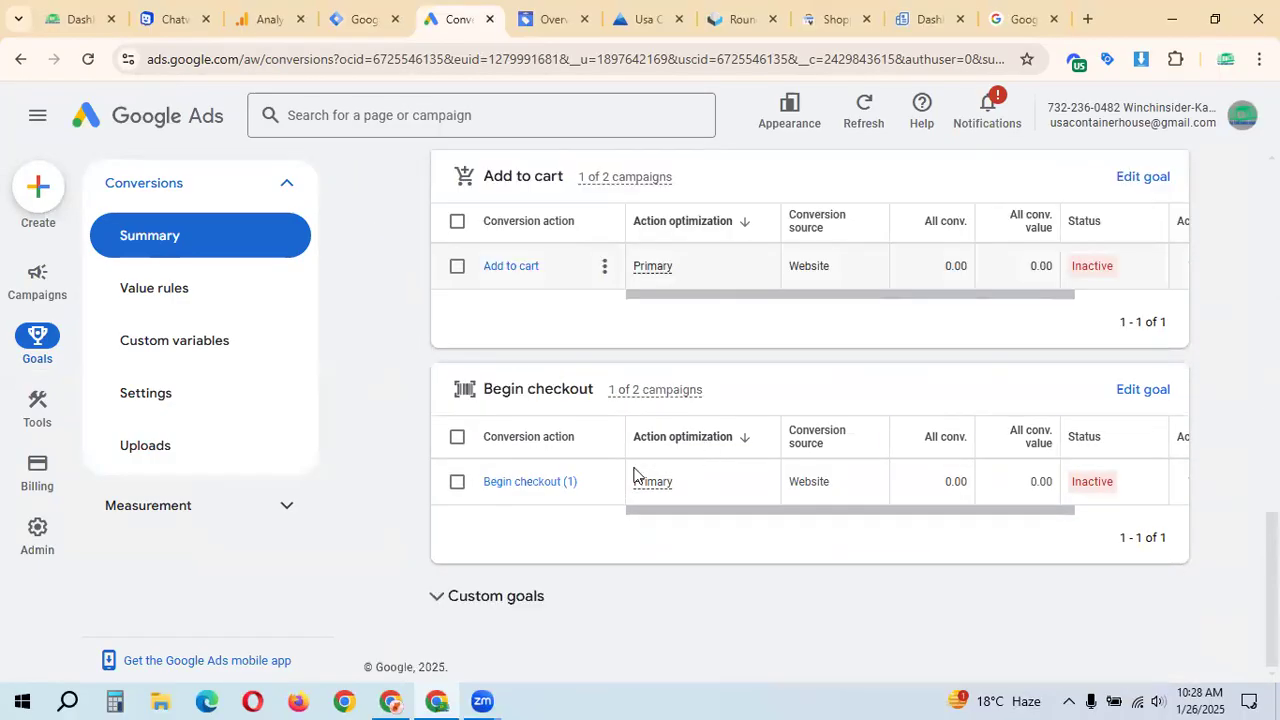
pyautogui.click(531, 483)
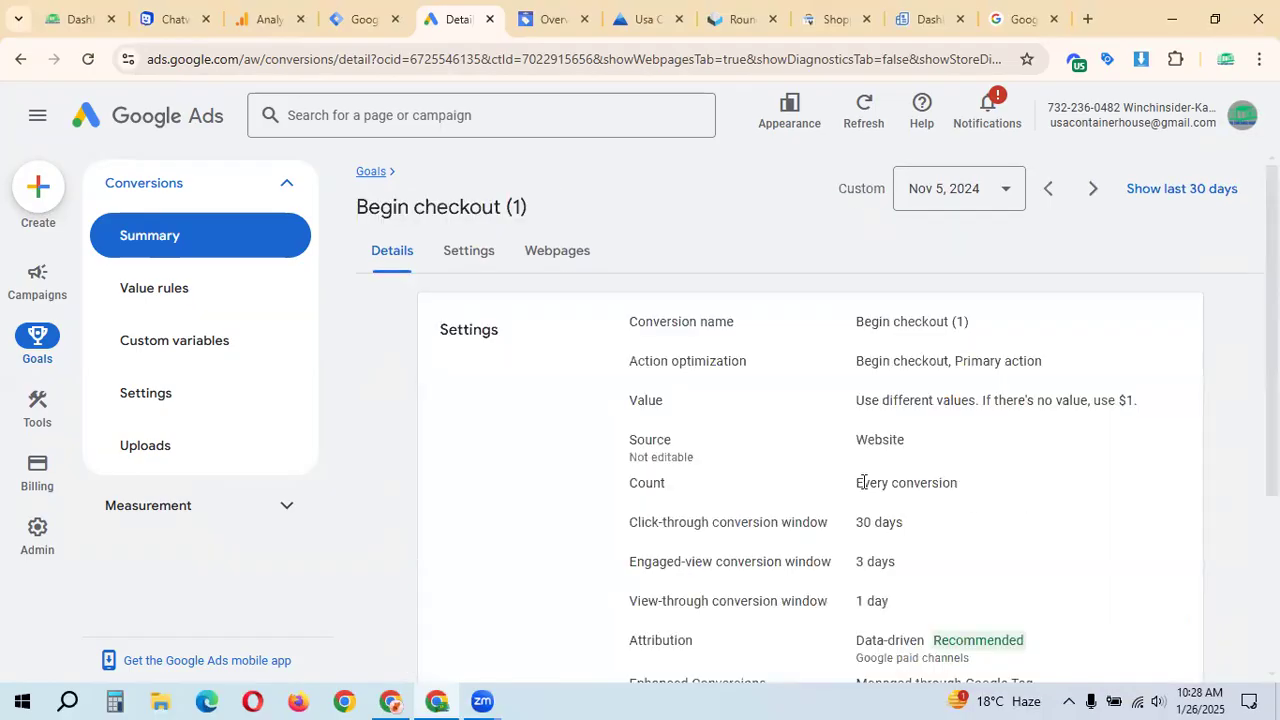
# Show the Google Tag Manager setup instructions for Begin checkout (1) and copy its conversion label
pyautogui.scroll(-3, 867, 482)
pyautogui.click(466, 550)
pyautogui.scroll(-2, 890, 462)
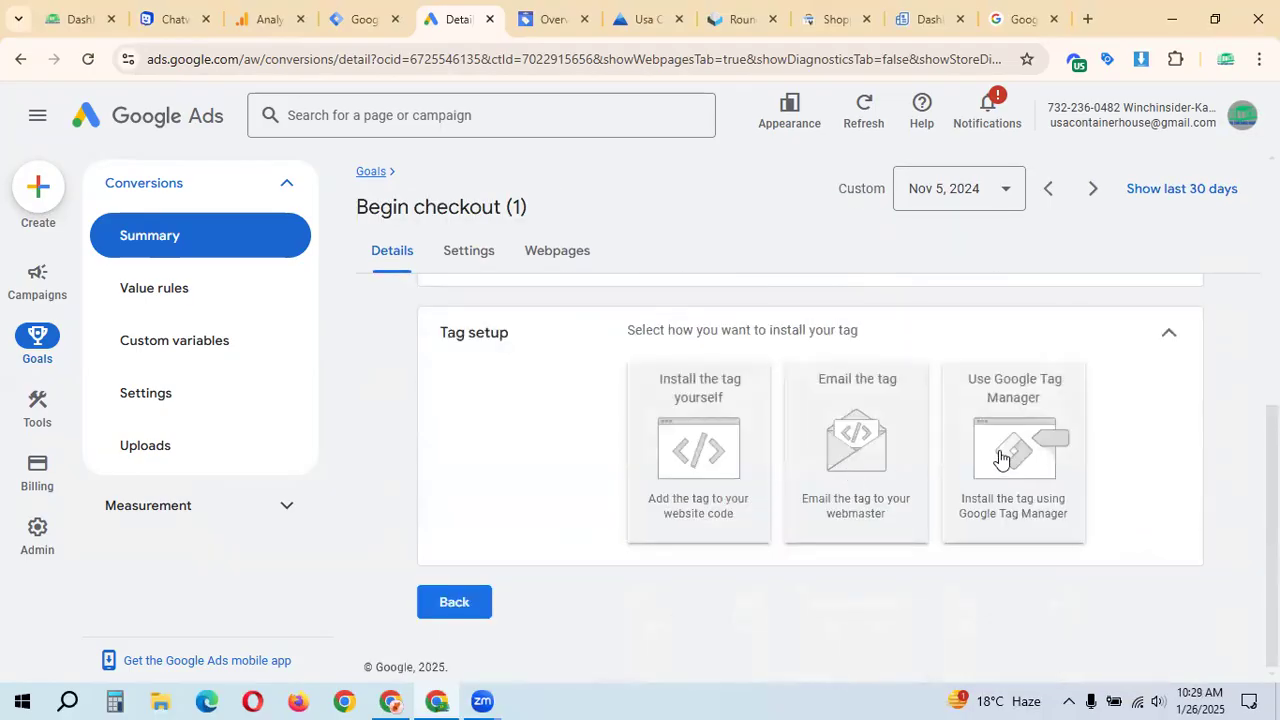
pyautogui.click(1000, 457)
pyautogui.scroll(-3, 755, 455)
pyautogui.moveTo(685, 421); pyautogui.dragTo(879, 428)
pyautogui.rightClick(797, 419)
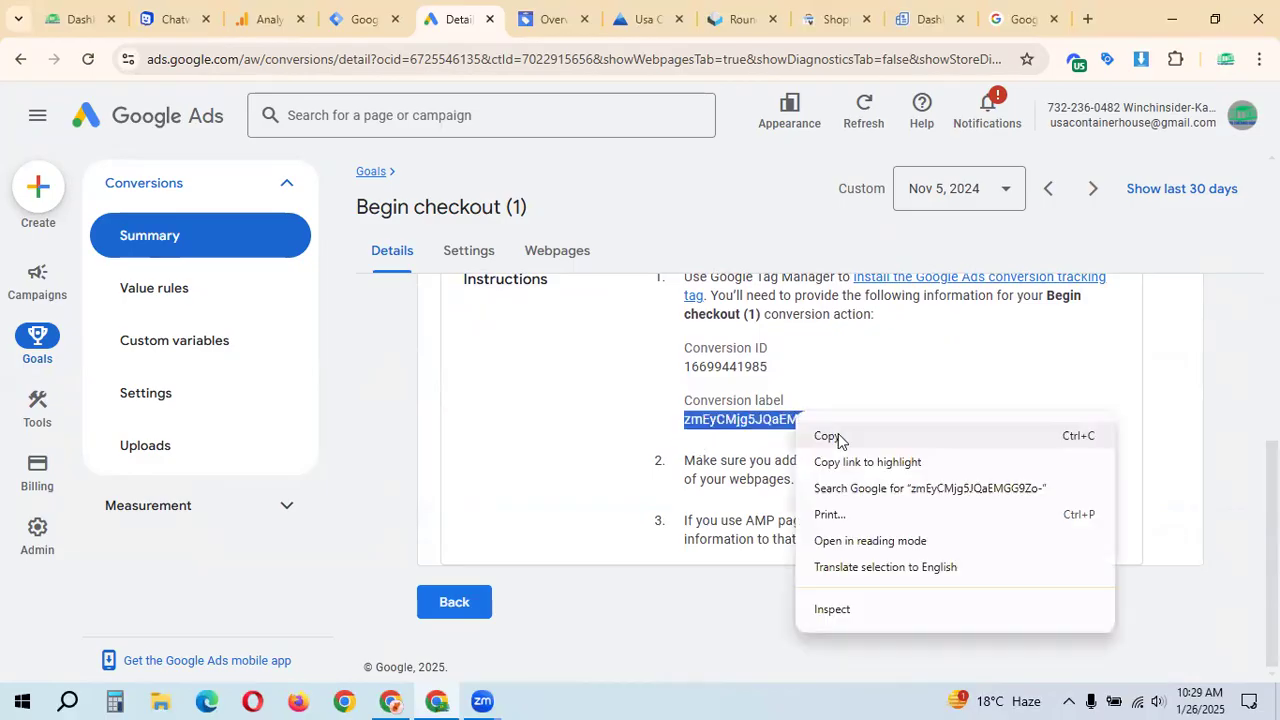
pyautogui.click(828, 436)
# Return to Google Tag Manager and set the new tag's type to Google Ads Conversion Tracking
pyautogui.click(364, 19)
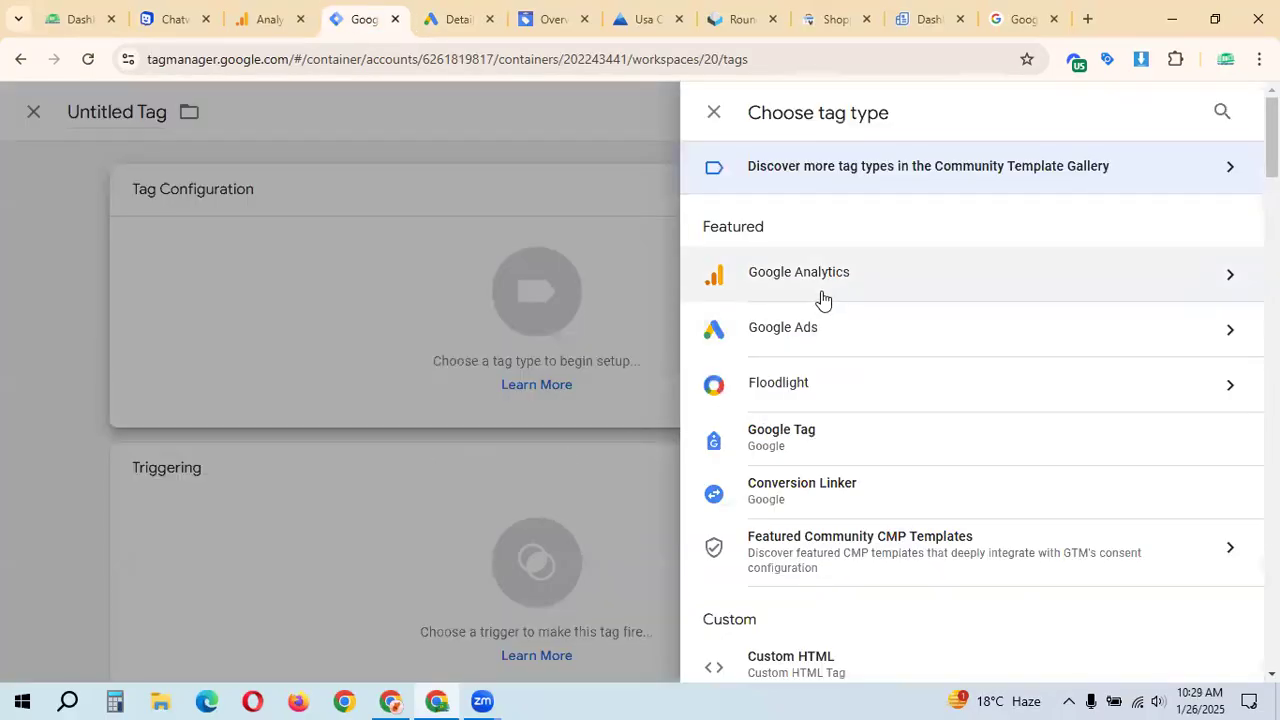
pyautogui.click(832, 343)
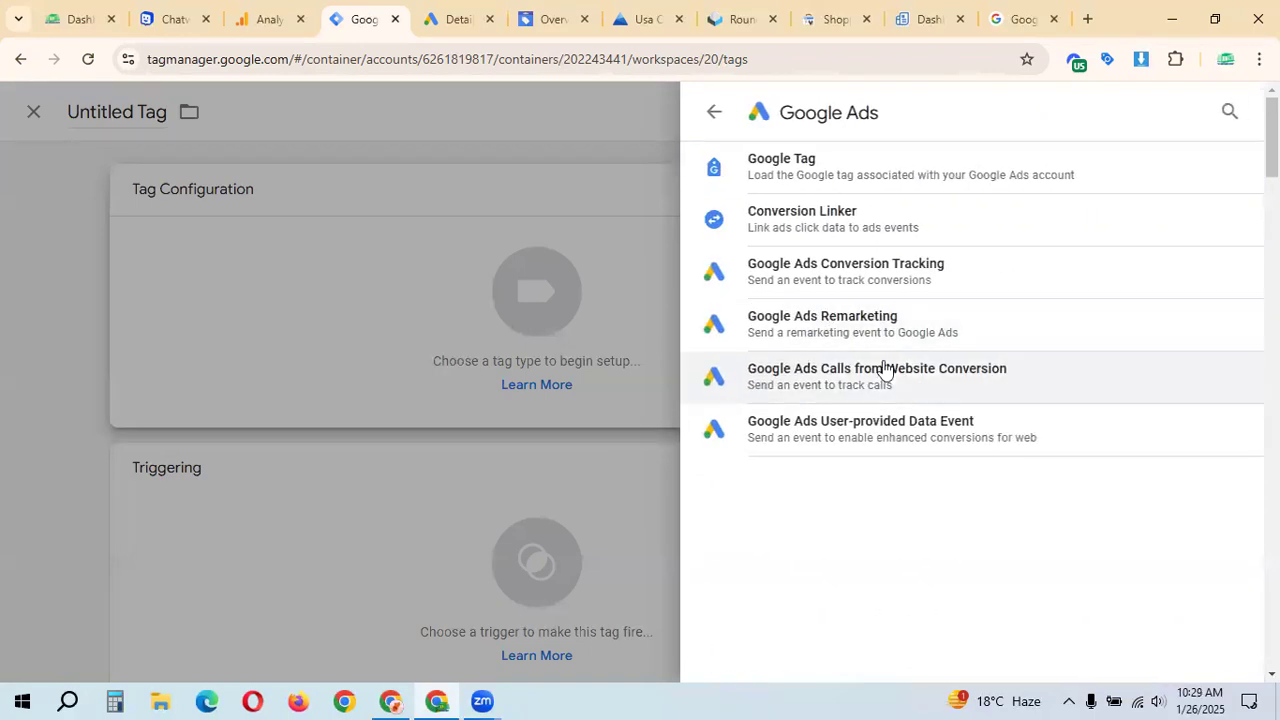
pyautogui.click(864, 274)
# Set the Begin checkout tag's Conversion ID to the Google Tag Conversion ID variable
pyautogui.click(505, 418)
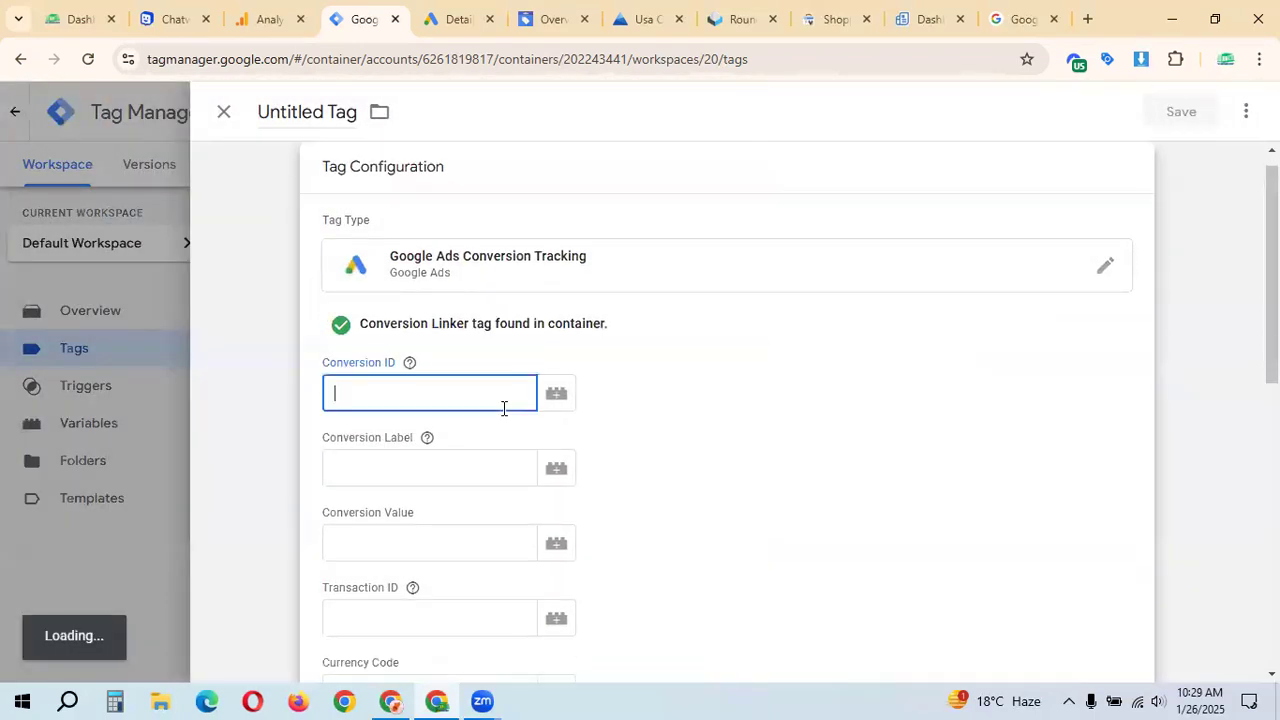
pyautogui.click(556, 405)
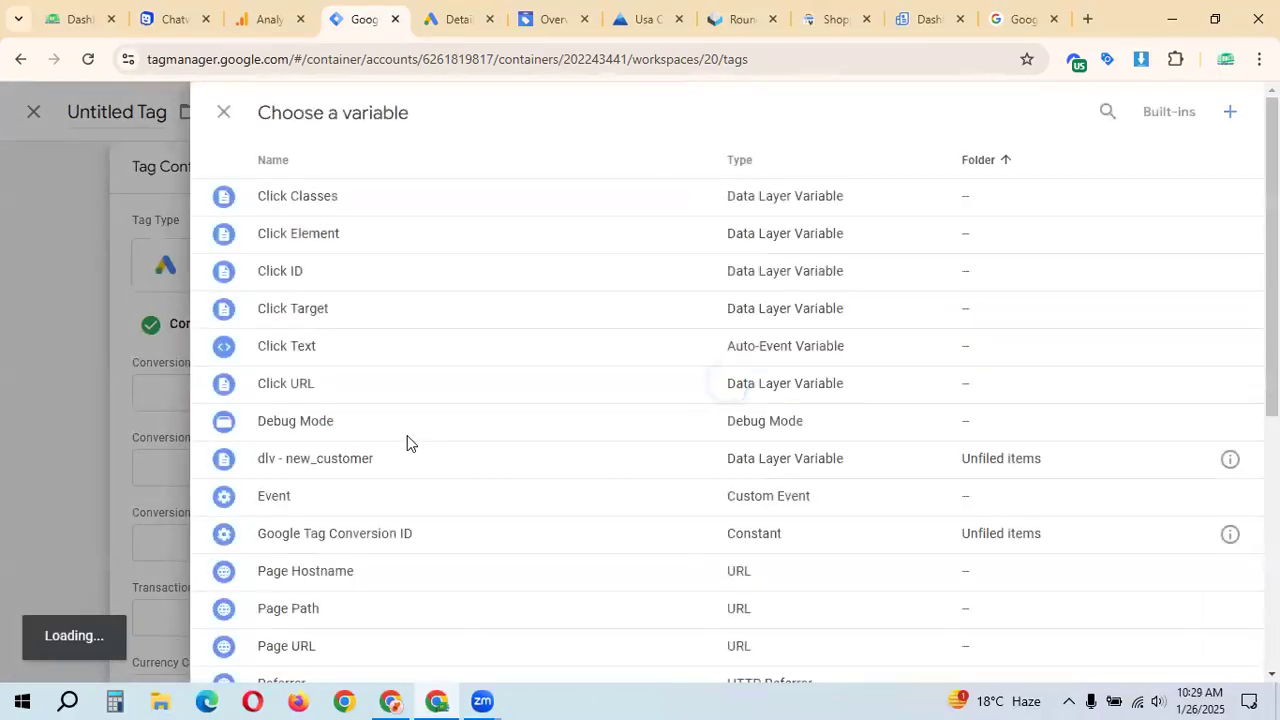
pyautogui.scroll(-5, 405, 450)
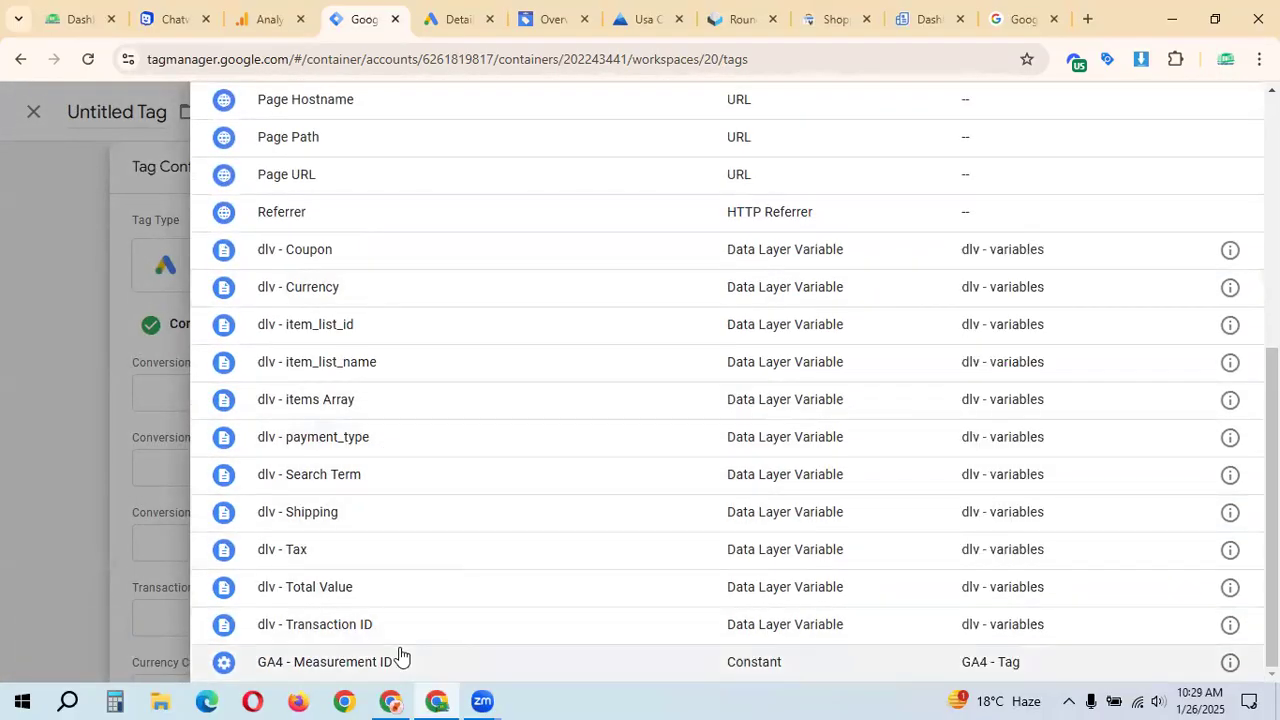
pyautogui.scroll(3, 372, 547)
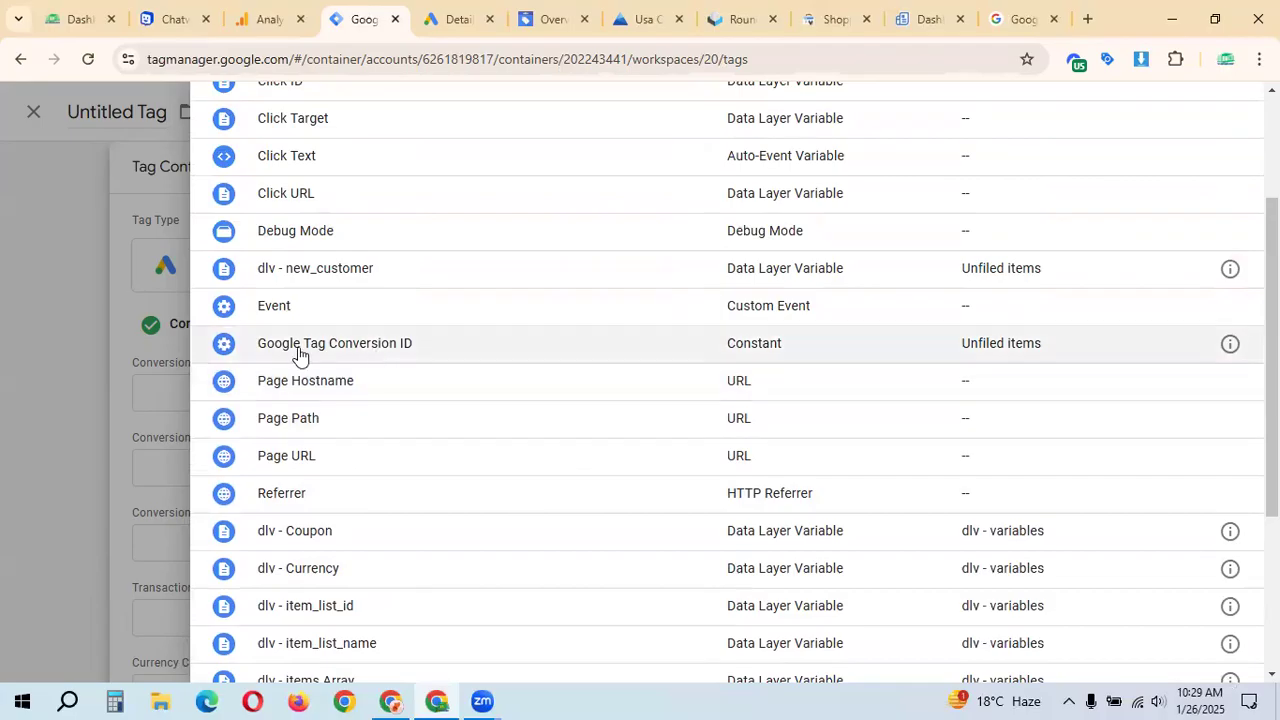
pyautogui.click(353, 352)
pyautogui.click(400, 455)
pyautogui.click(557, 480)
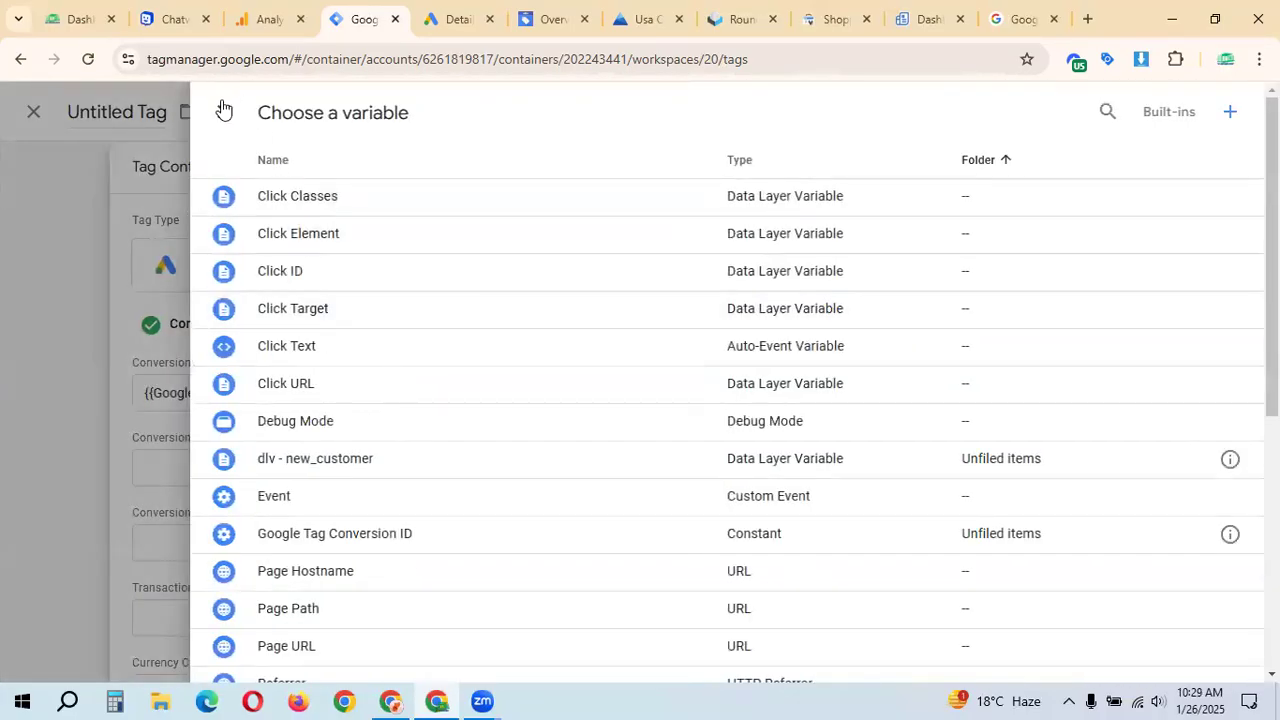
pyautogui.click(220, 110)
pyautogui.click(366, 466)
pyautogui.rightClick(368, 468)
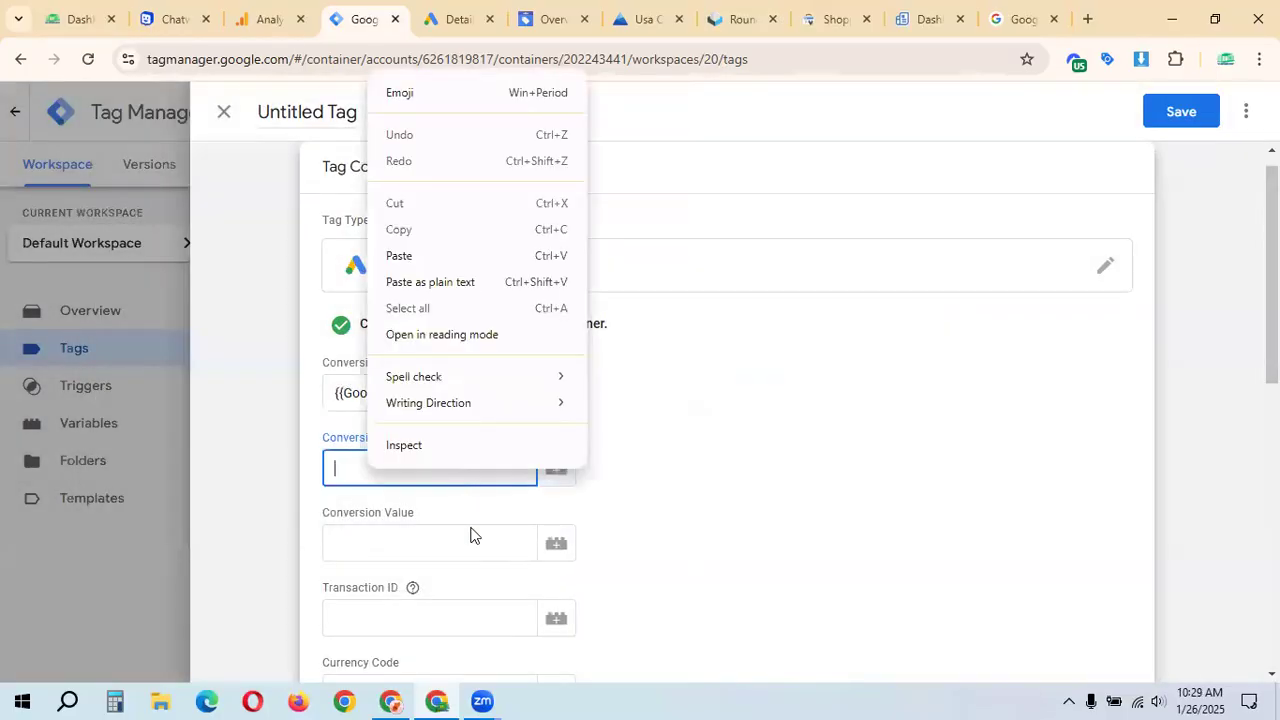
pyautogui.click(785, 525)
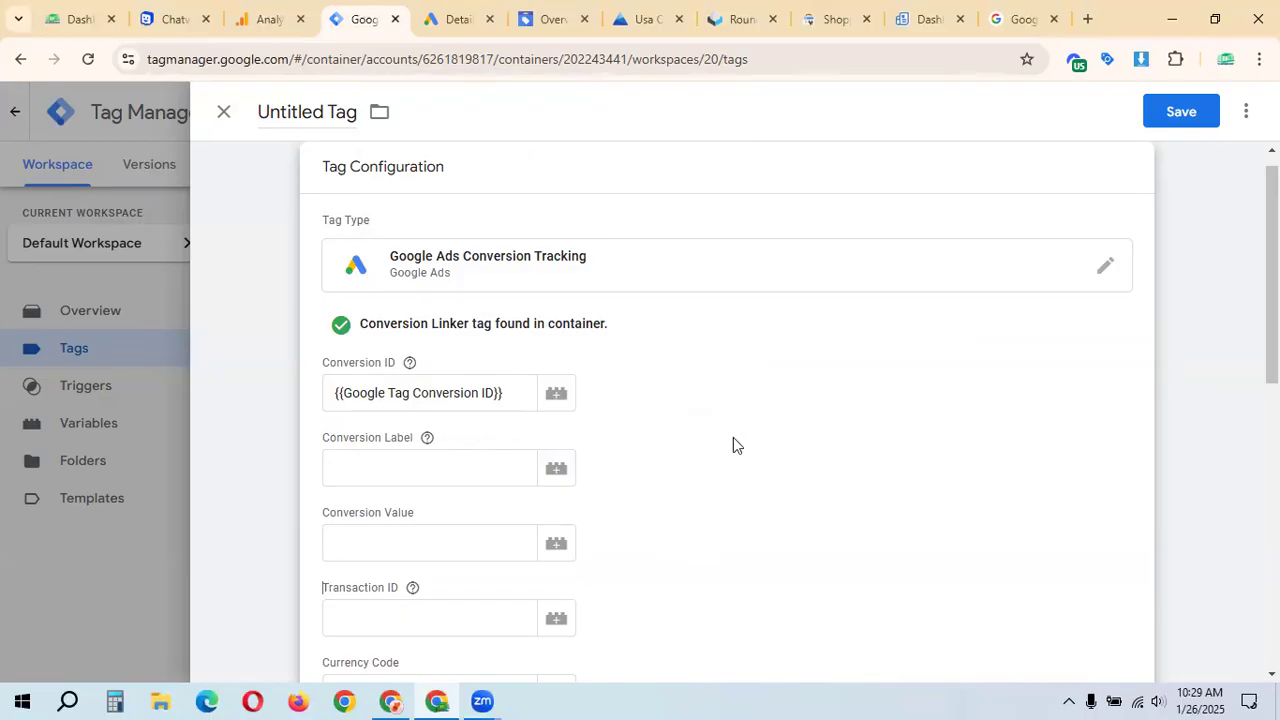
# Copy the Begin checkout (1) conversion label again in Google Ads and paste it into the Conversion Label in Google Tag Manager
pyautogui.hotkey('ctrl', 'Tab')
pyautogui.rightClick(706, 422)
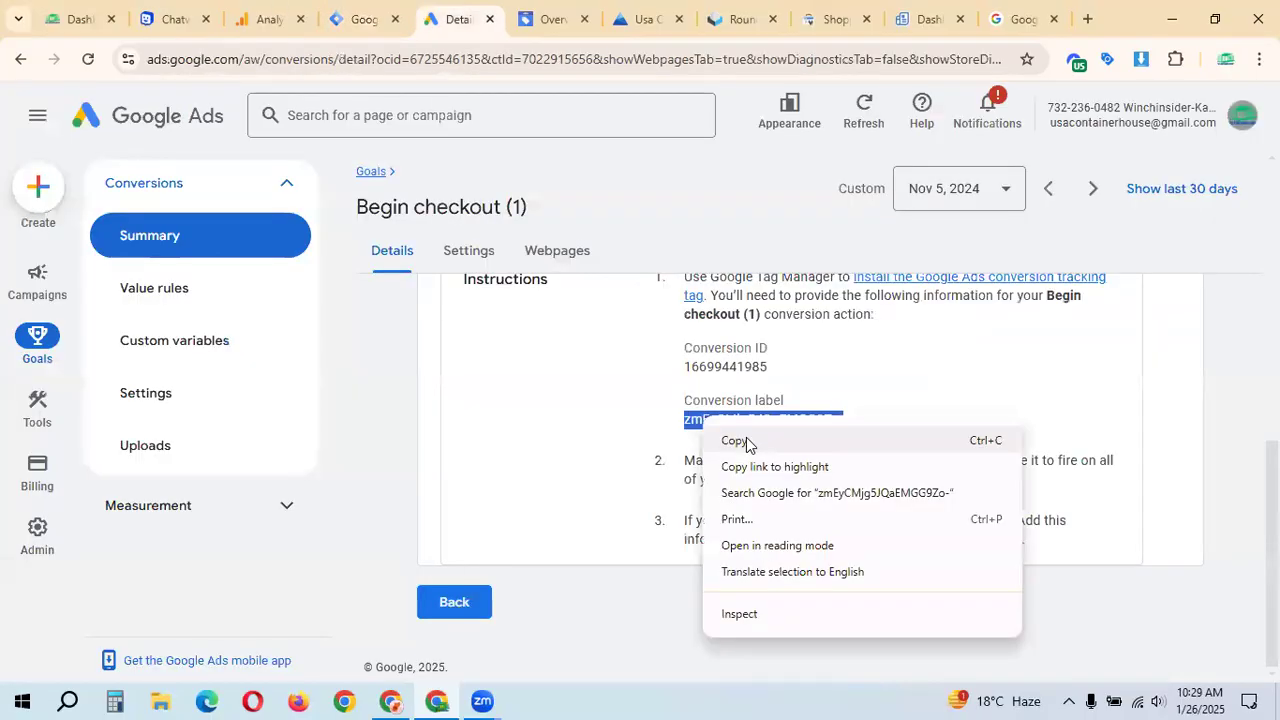
pyautogui.click(747, 439)
pyautogui.click(362, 19)
pyautogui.rightClick(406, 457)
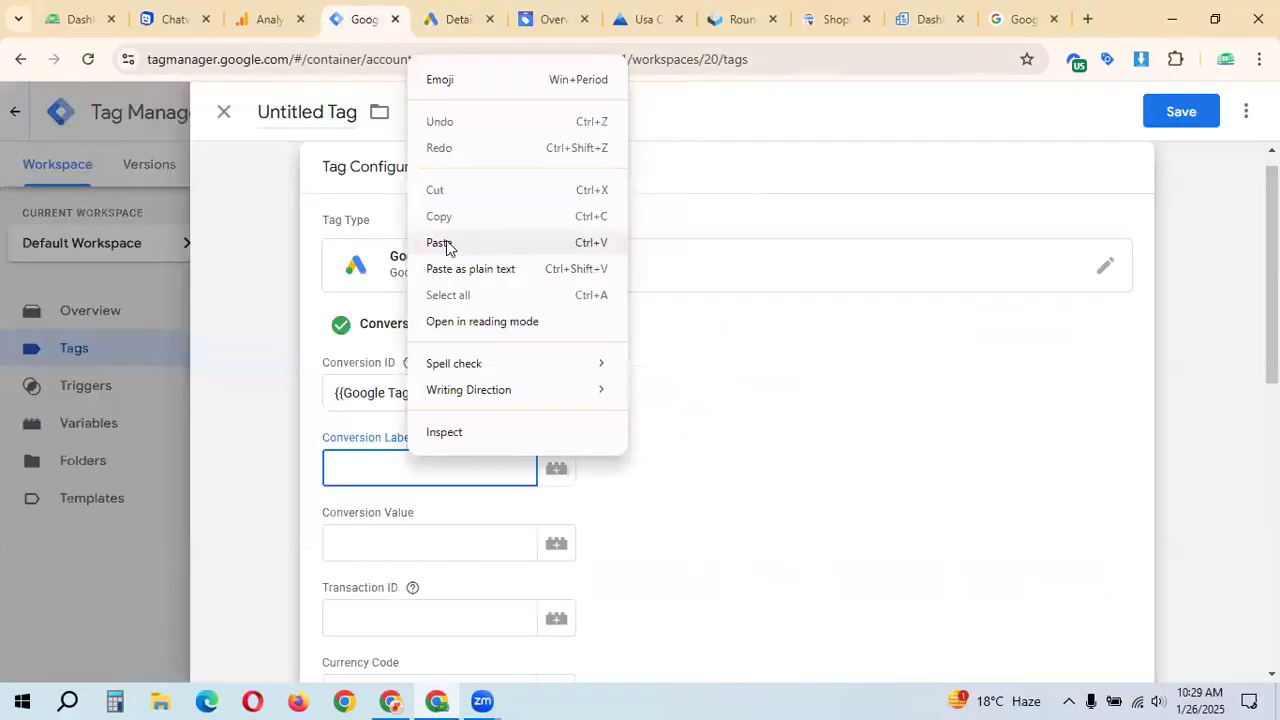
pyautogui.click(447, 246)
# Set the Begin checkout tag's Conversion Value to the dlv - Total Value variable
pyautogui.scroll(-2, 382, 350)
pyautogui.click(379, 346)
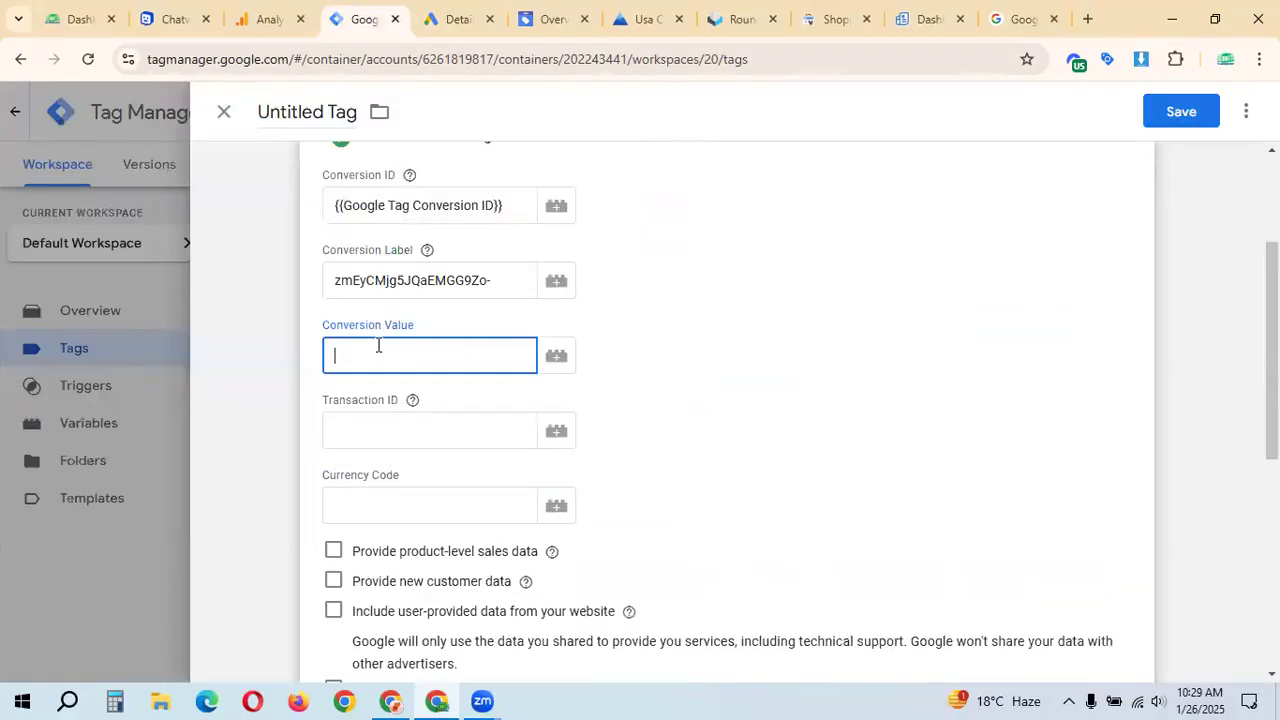
pyautogui.click(556, 357)
pyautogui.scroll(-5, 374, 554)
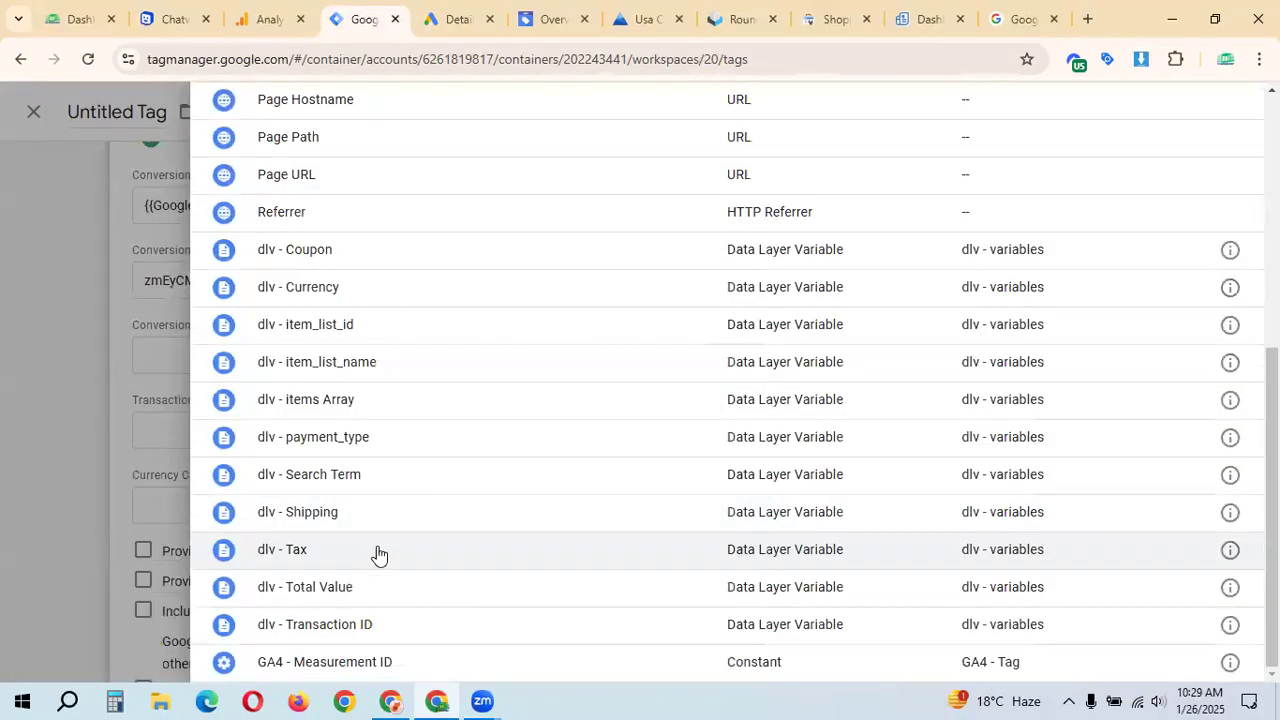
pyautogui.click(347, 593)
# Set the tag's Transaction ID to the dlv - Transaction ID variable
pyautogui.click(481, 438)
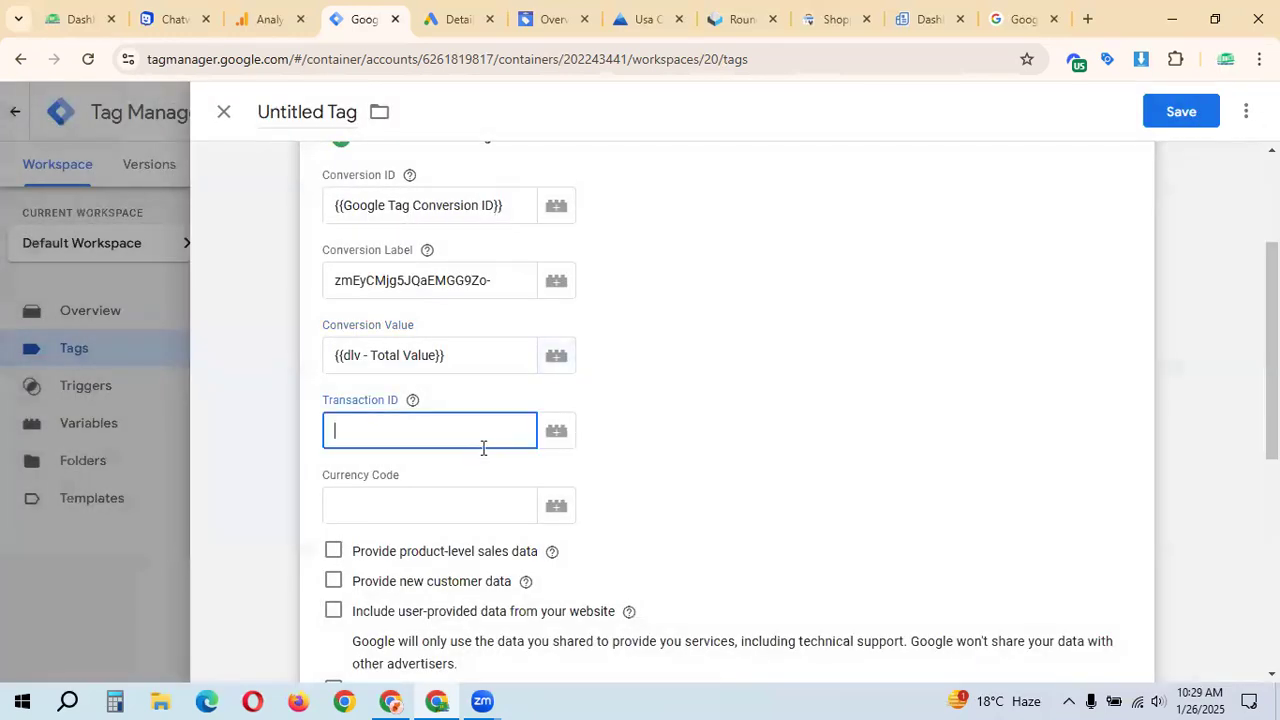
pyautogui.click(568, 438)
pyautogui.scroll(-4, 423, 551)
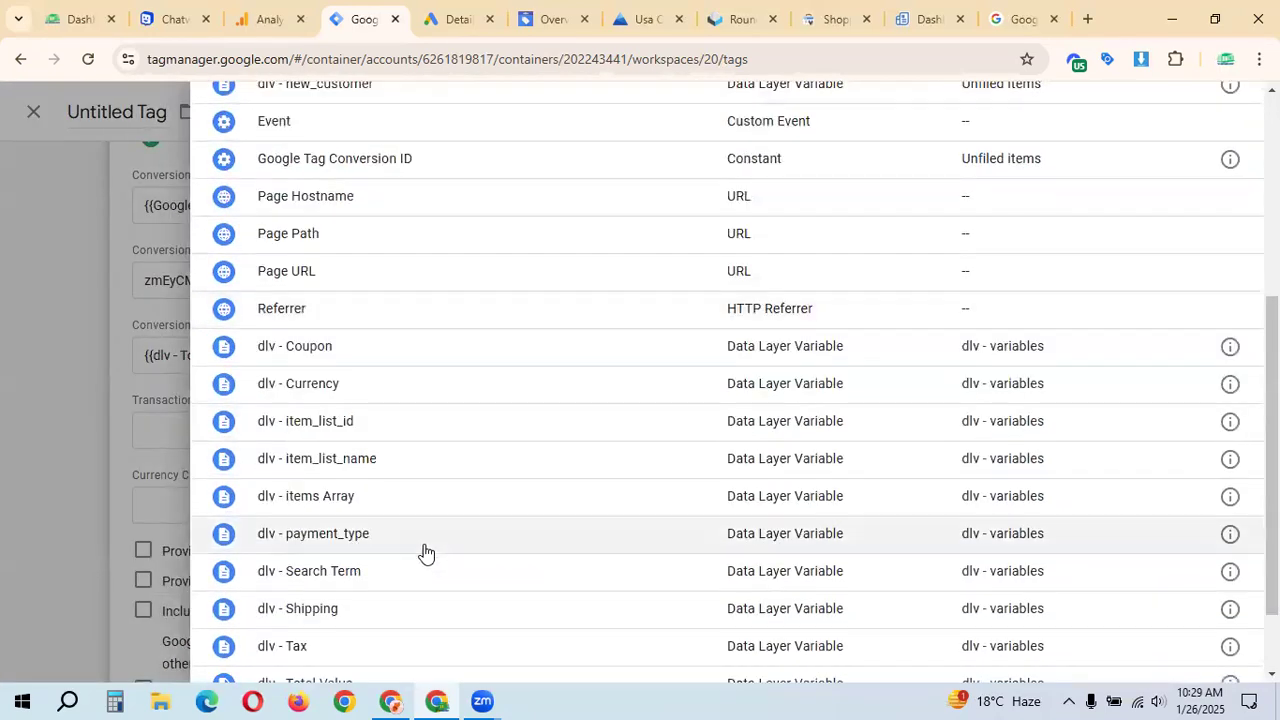
pyautogui.scroll(-2, 425, 552)
pyautogui.click(371, 630)
# Set the tag's Currency Code to the dlv - Currency variable
pyautogui.click(428, 504)
pyautogui.click(550, 510)
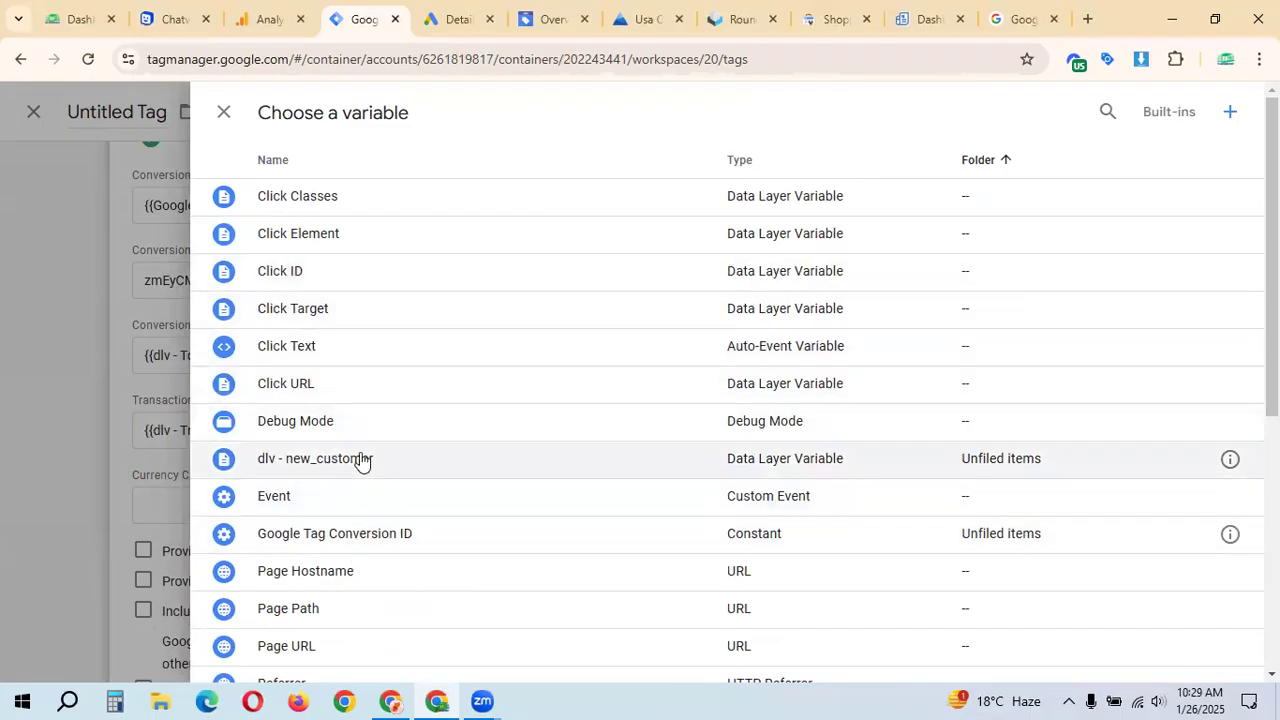
pyautogui.scroll(-4, 361, 461)
pyautogui.scroll(-1, 365, 520)
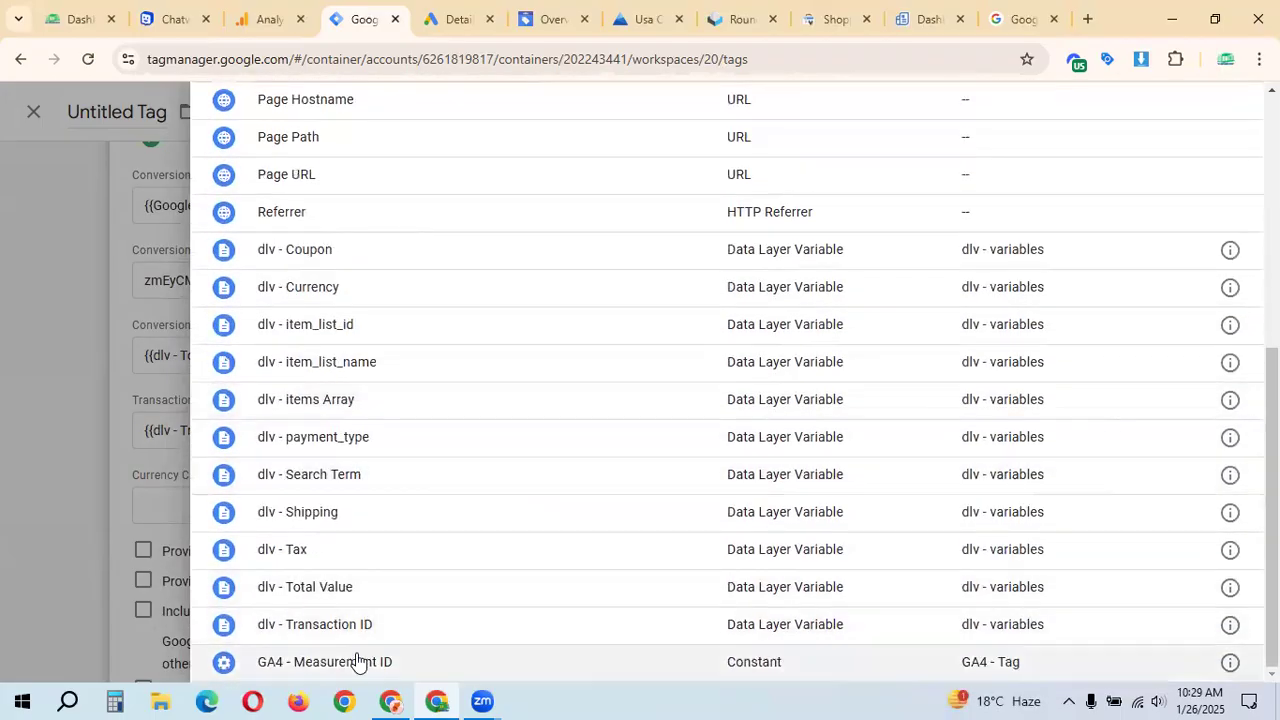
pyautogui.scroll(1, 354, 514)
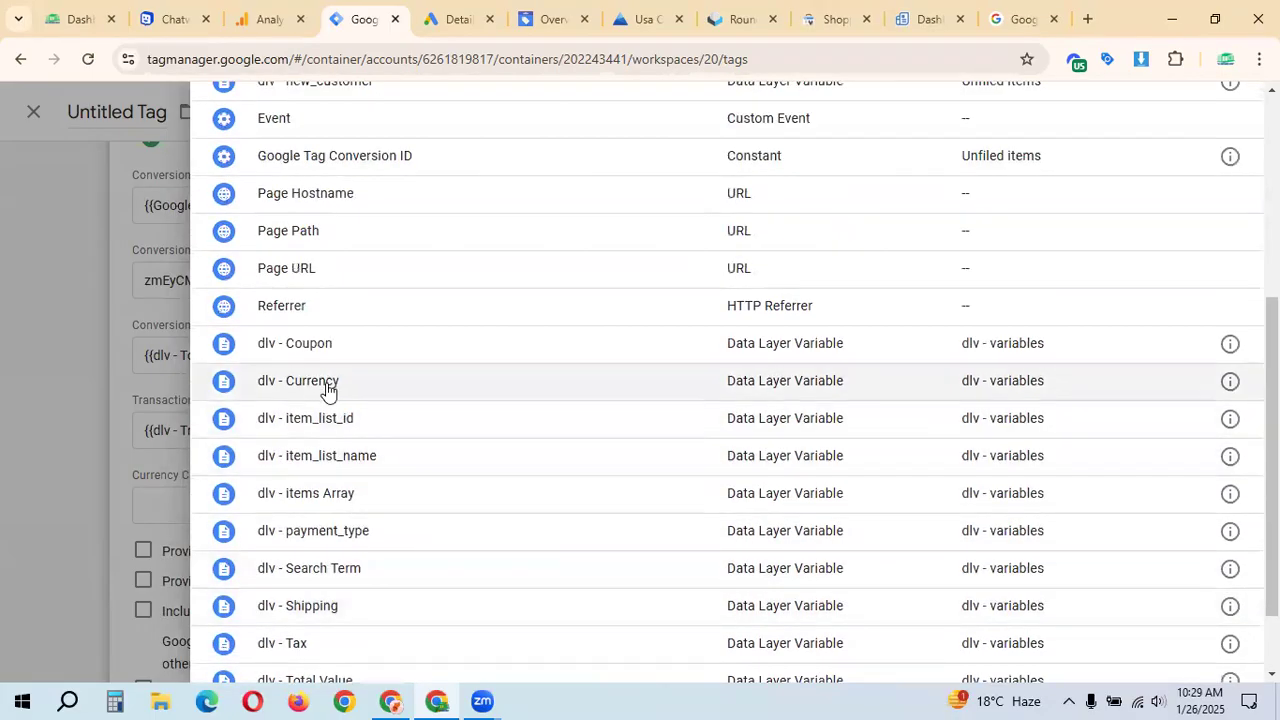
pyautogui.click(326, 384)
# Assign the Begin Checkout Event trigger as the tag's firing trigger
pyautogui.scroll(-4, 420, 543)
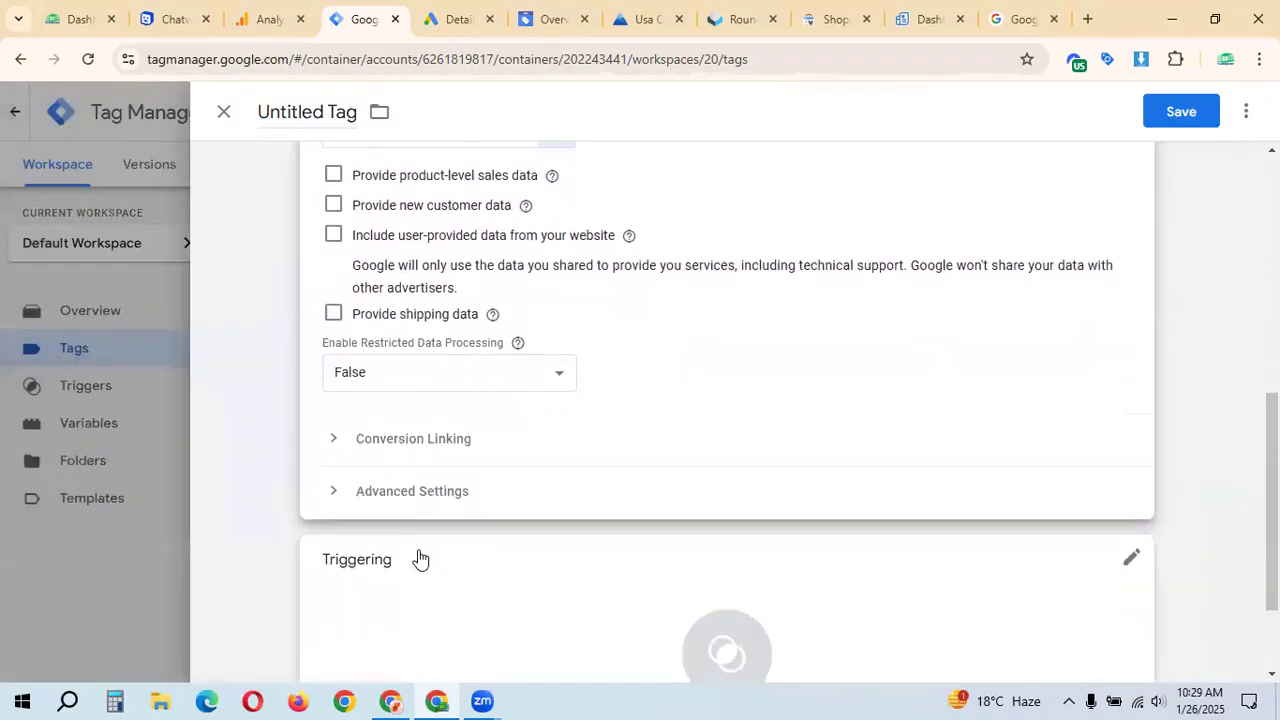
pyautogui.click(677, 546)
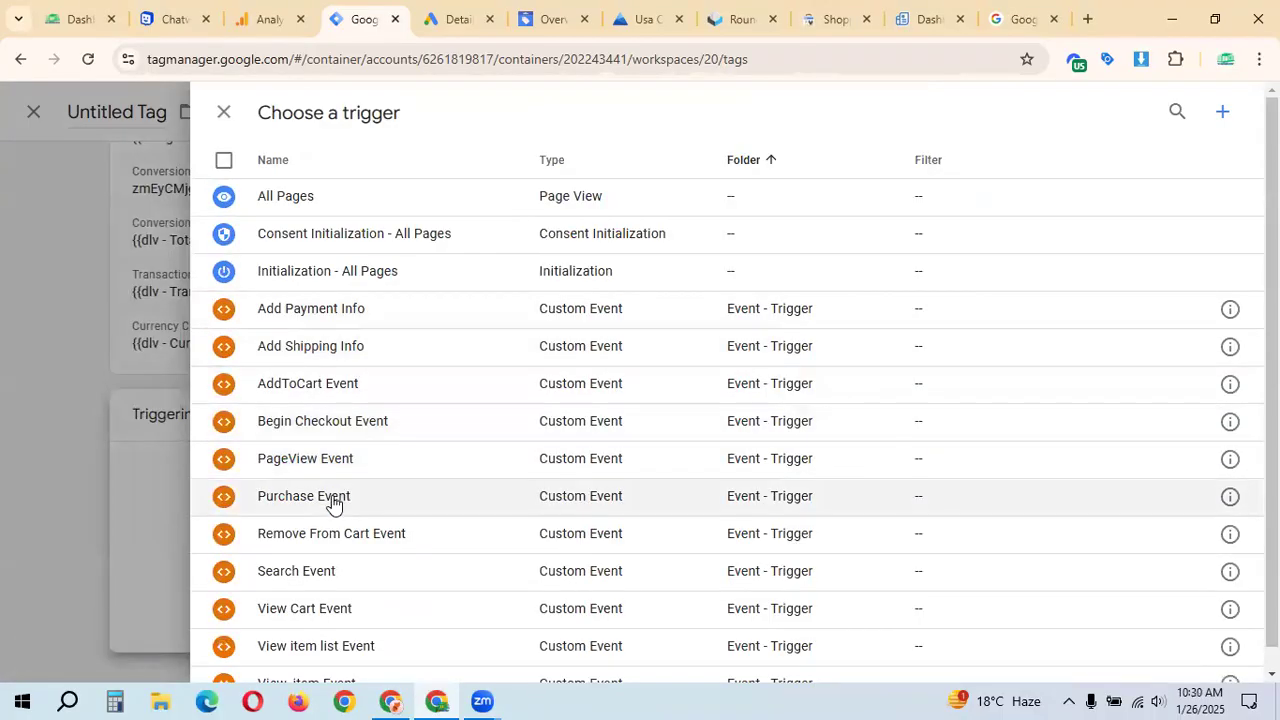
pyautogui.scroll(-1, 340, 510)
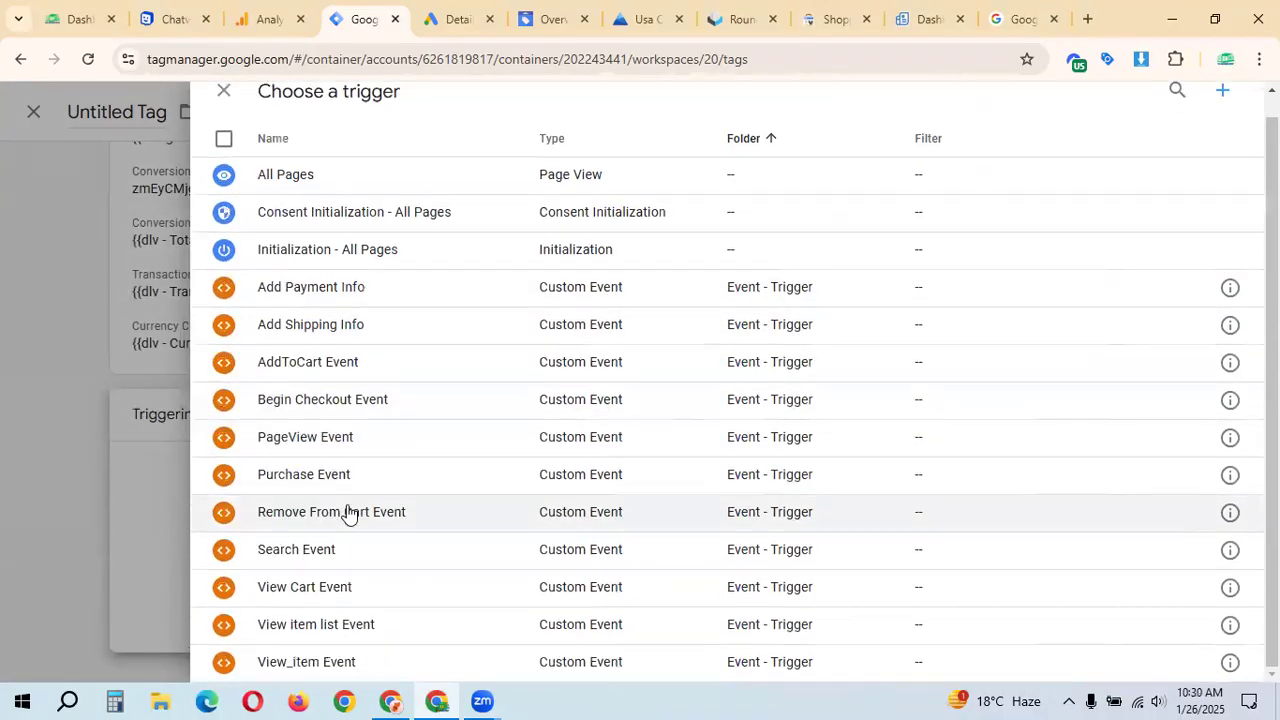
pyautogui.click(338, 407)
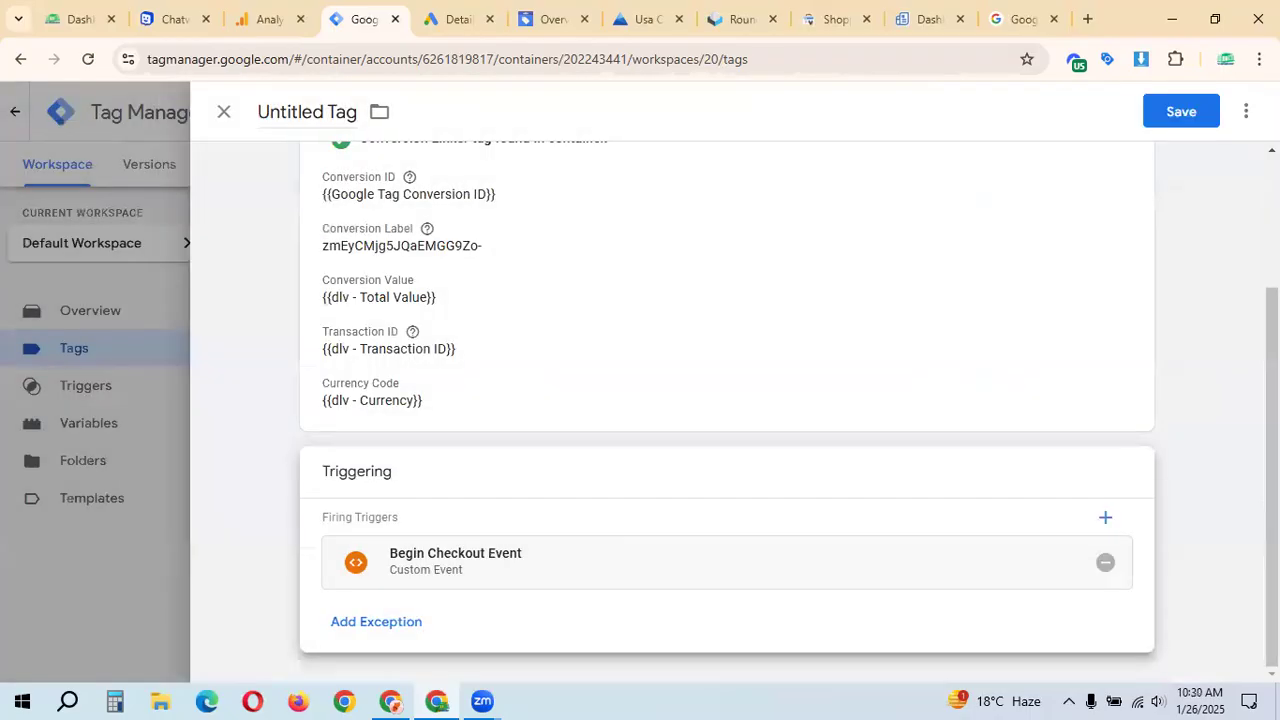
# Save the tag under the name Google Ads Conversion Tracking Begin Checkout Page
pyautogui.click(1186, 116)
pyautogui.click(710, 340)
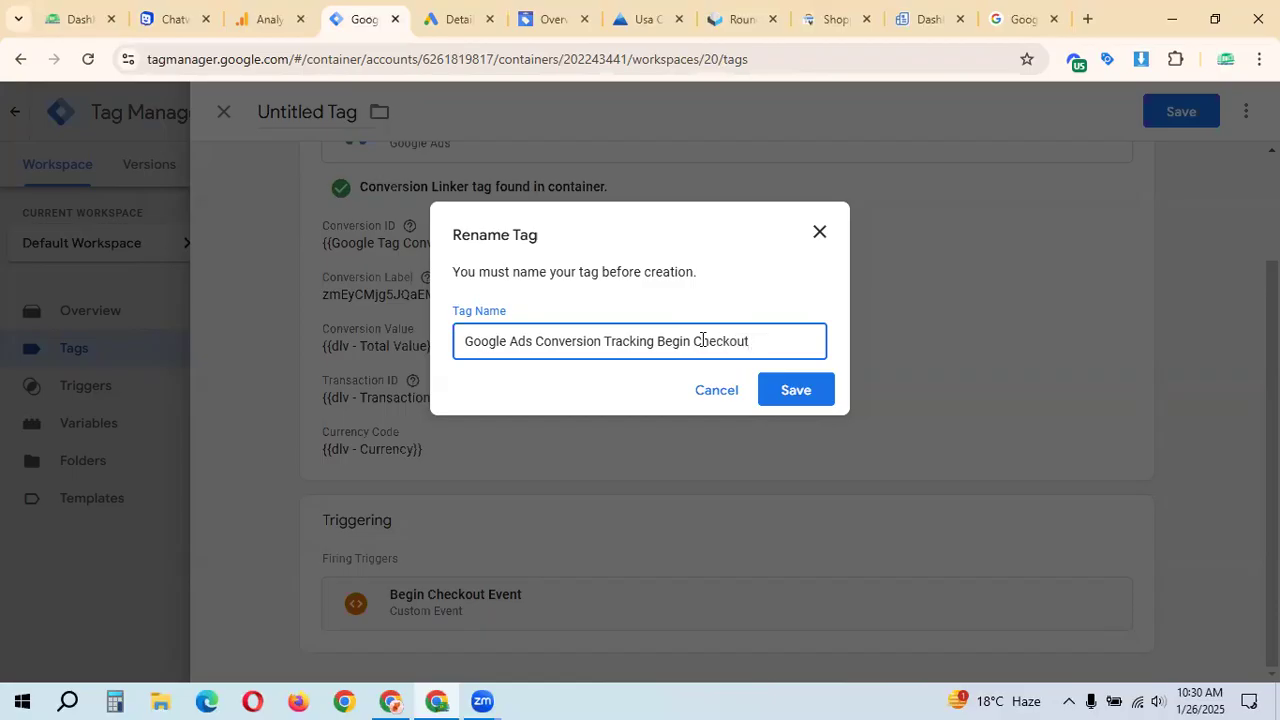
pyautogui.click(768, 390)
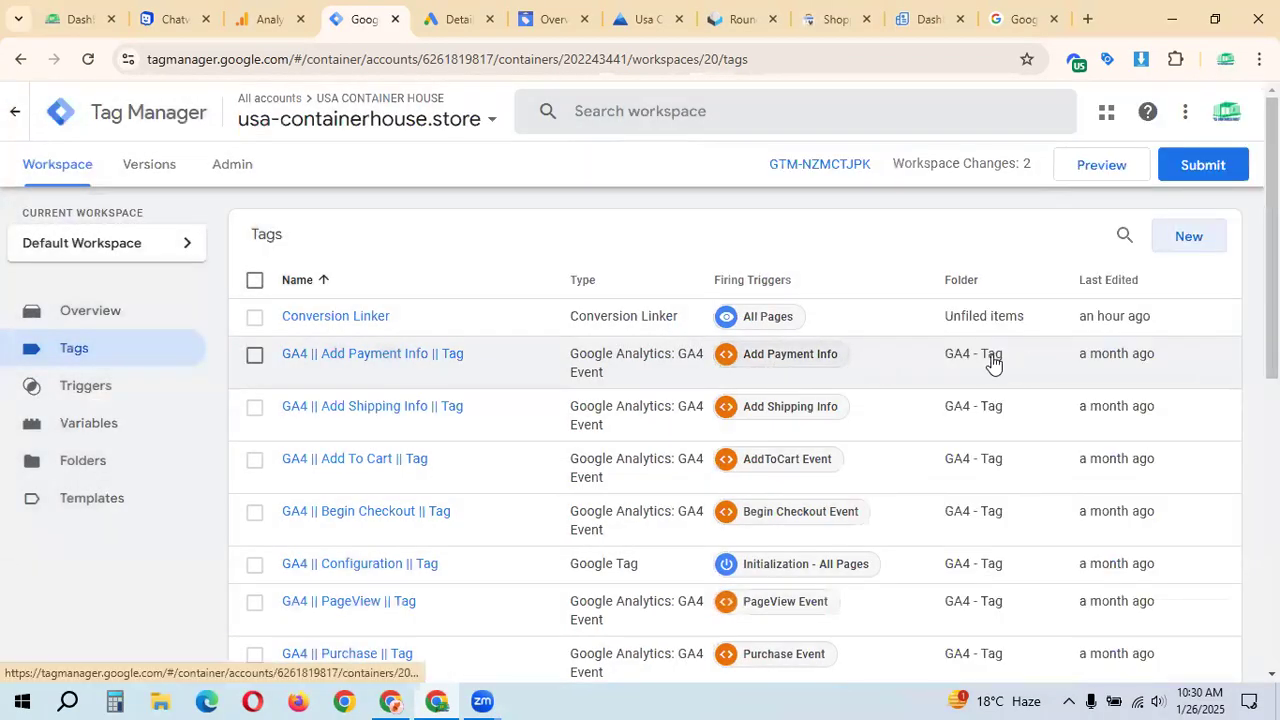
# Submit the workspace changes and publish them to the Live environment without a version name or description
pyautogui.click(1204, 166)
pyautogui.scroll(-3, 600, 530)
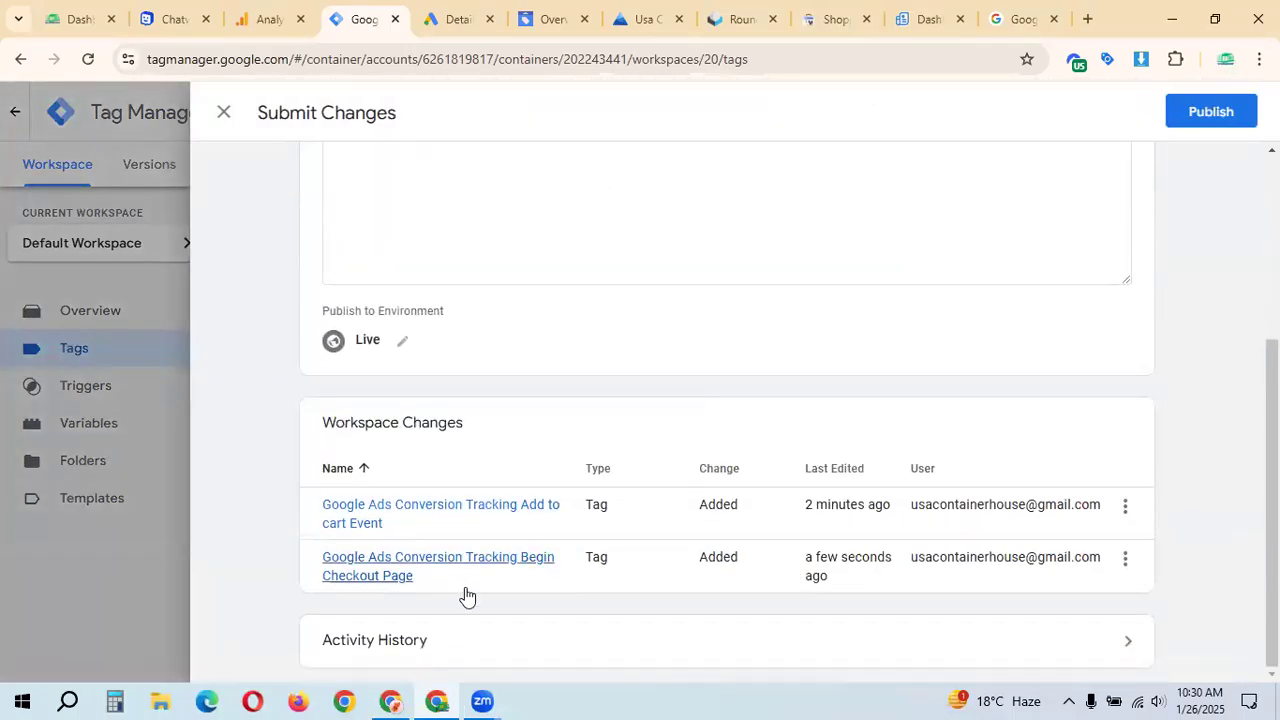
pyautogui.click(1220, 113)
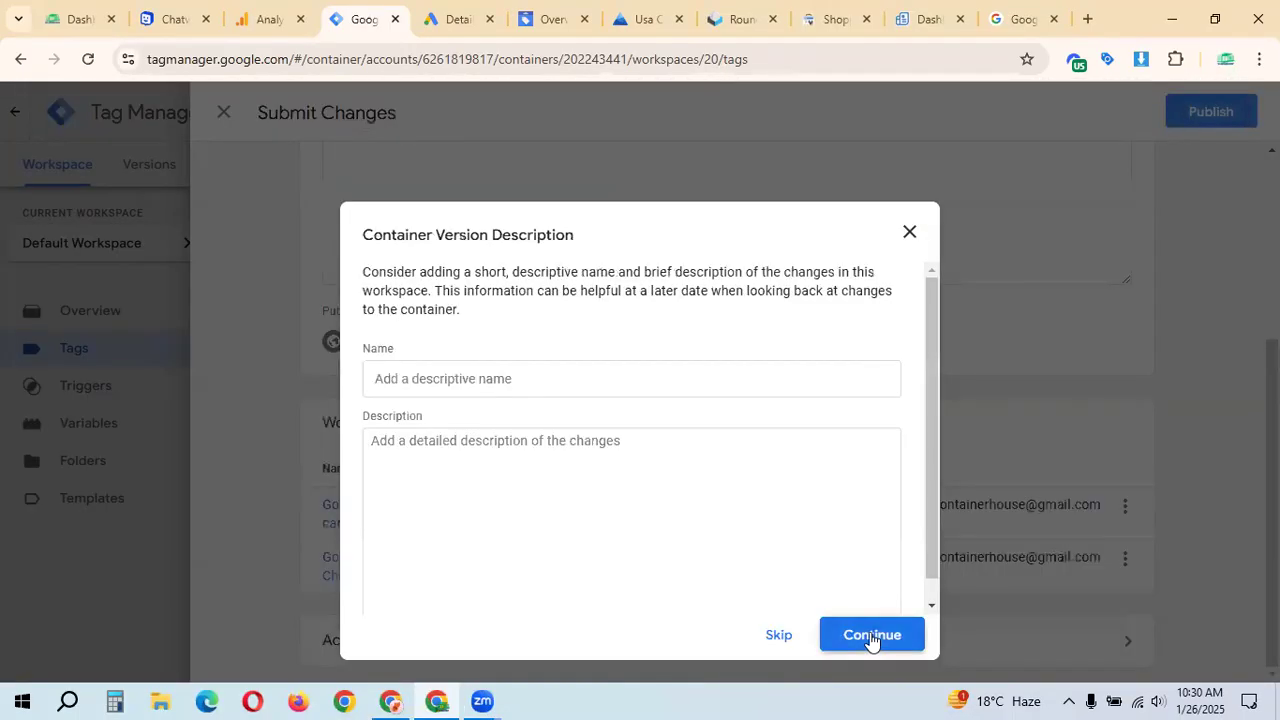
pyautogui.click(871, 636)
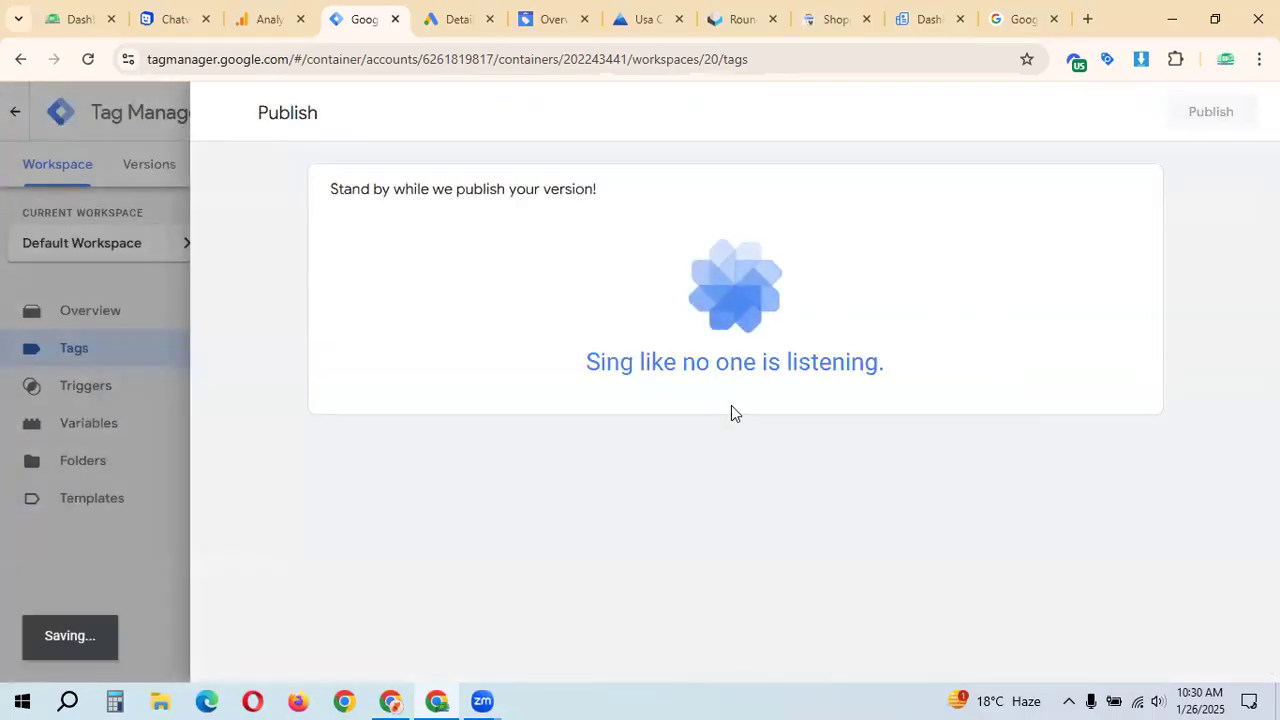
# Switch to Google Ads, go back to the conversions summary and check the Add to cart and Begin checkout statuses
pyautogui.click(471, 19)
pyautogui.click(449, 607)
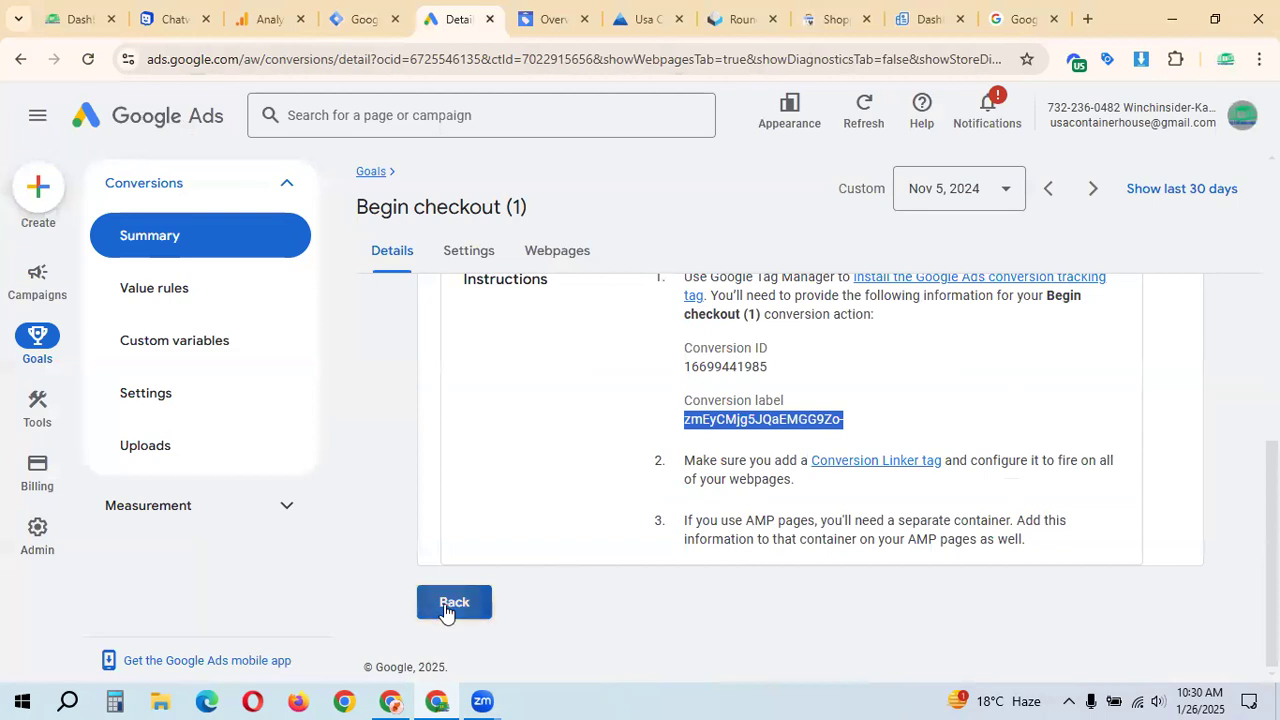
pyautogui.scroll(-10, 895, 464)
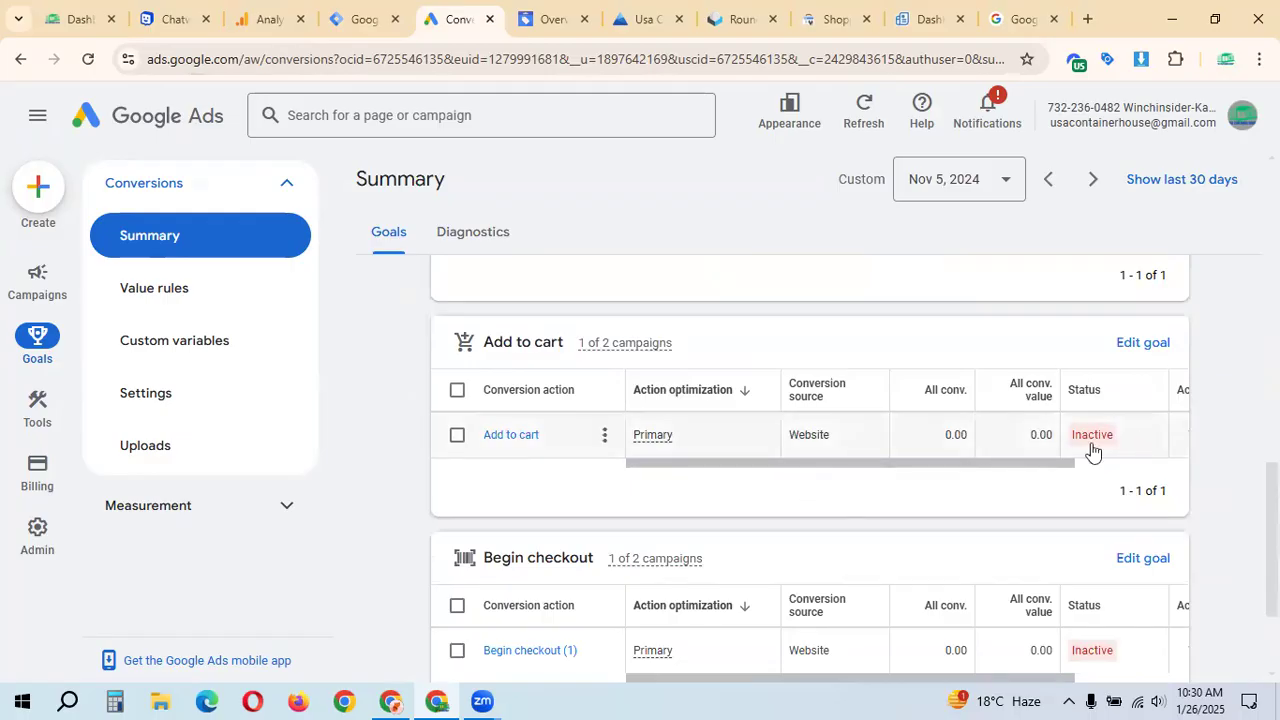
pyautogui.moveTo(1000, 463); pyautogui.dragTo(1029, 471)
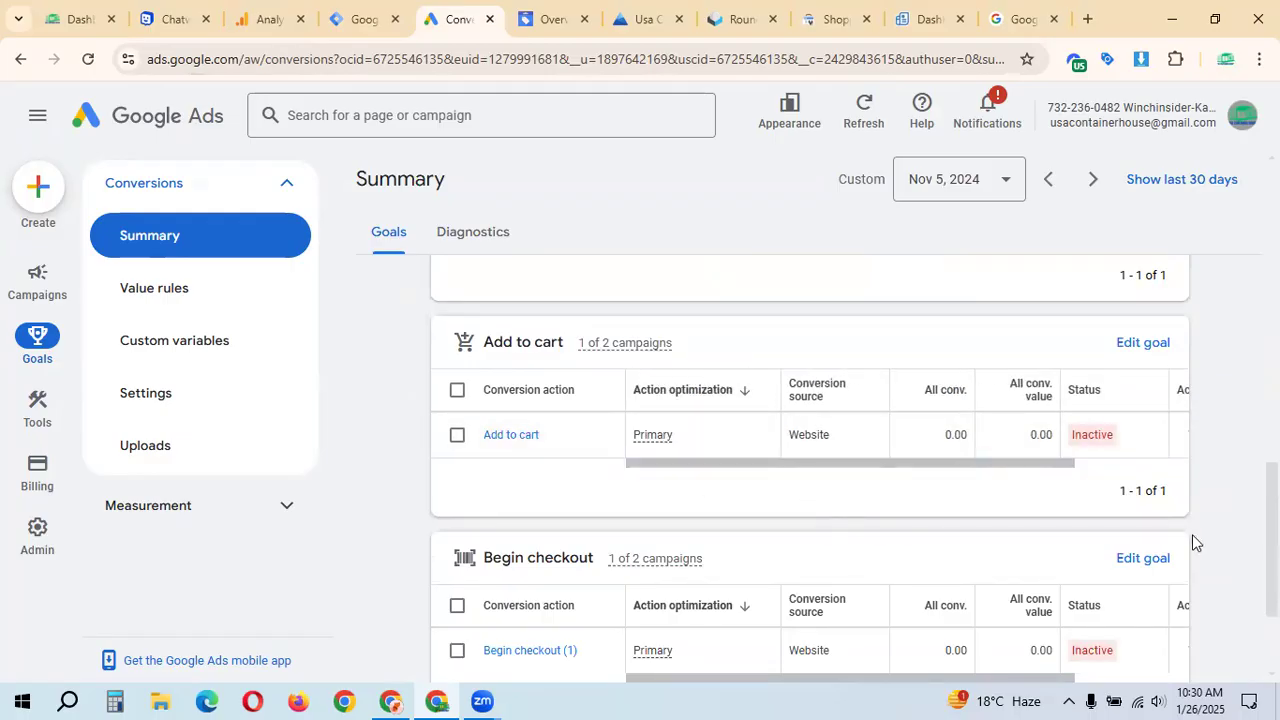
pyautogui.scroll(2, 1157, 480)
pyautogui.scroll(-4, 1098, 553)
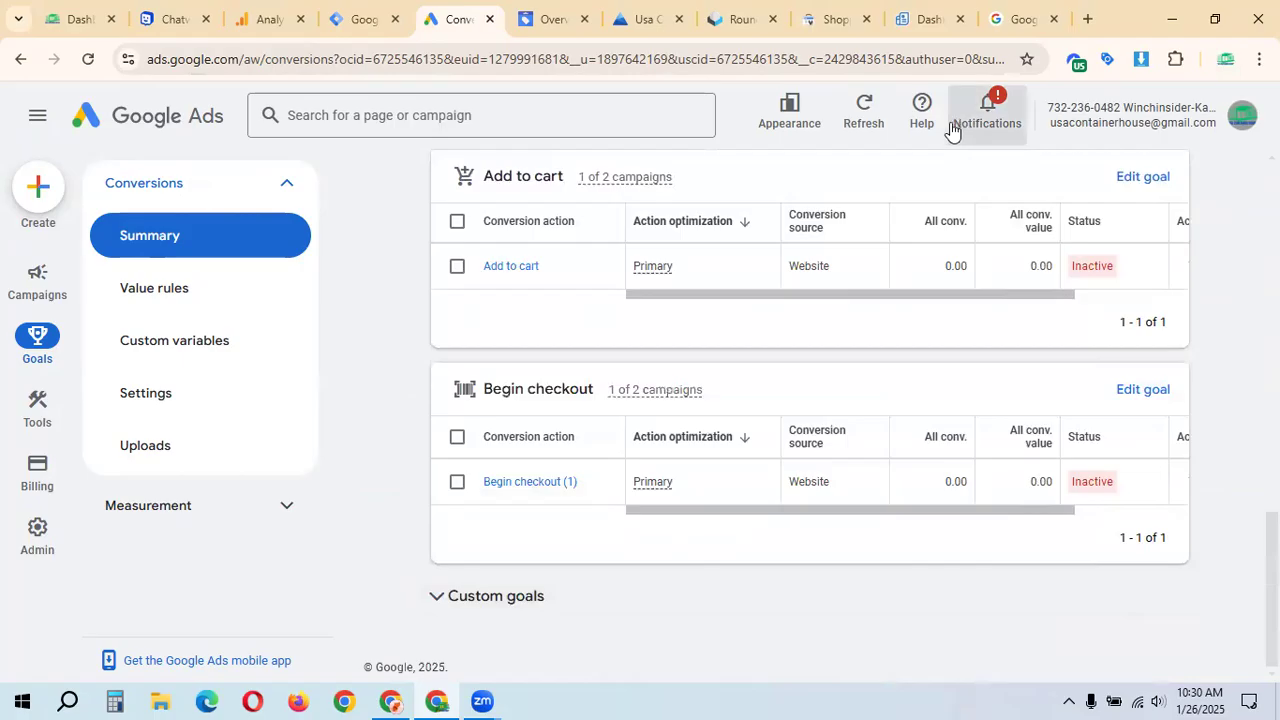
# Refresh the conversions summary and review the status of the Purchase, Add to cart and Begin checkout actions
pyautogui.click(865, 107)
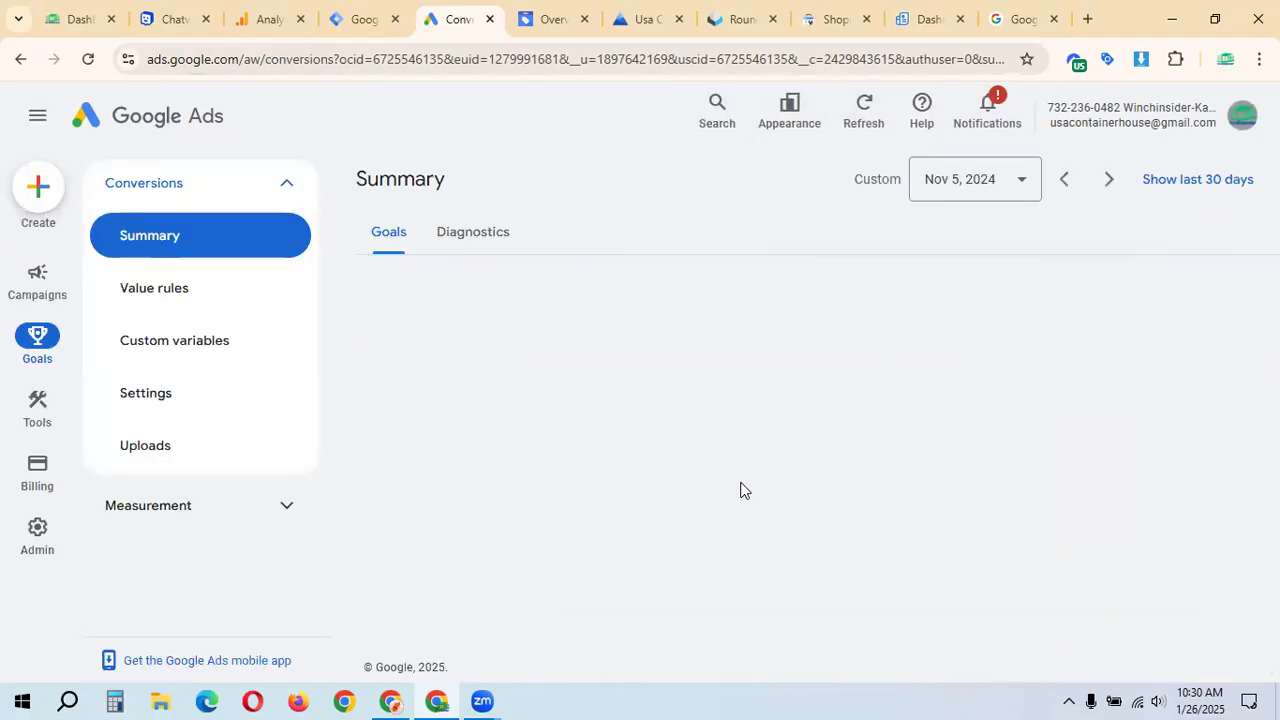
pyautogui.scroll(-10, 956, 413)
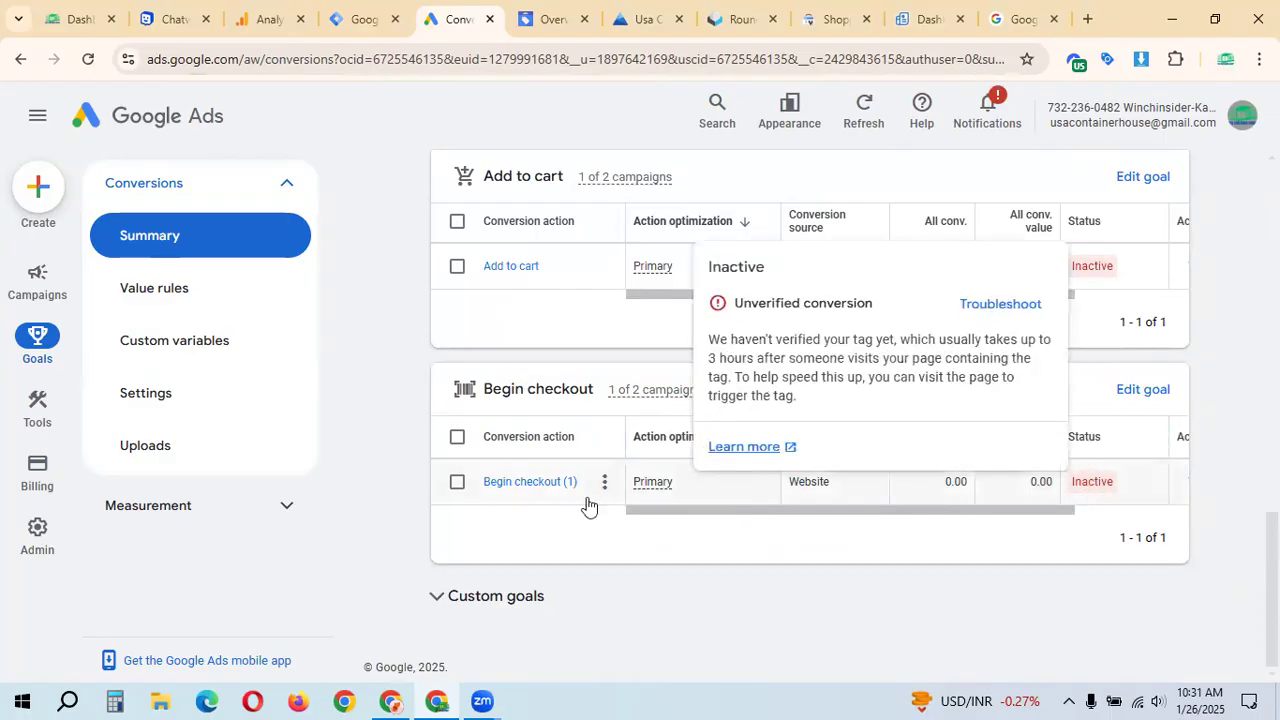
pyautogui.scroll(2, 531, 510)
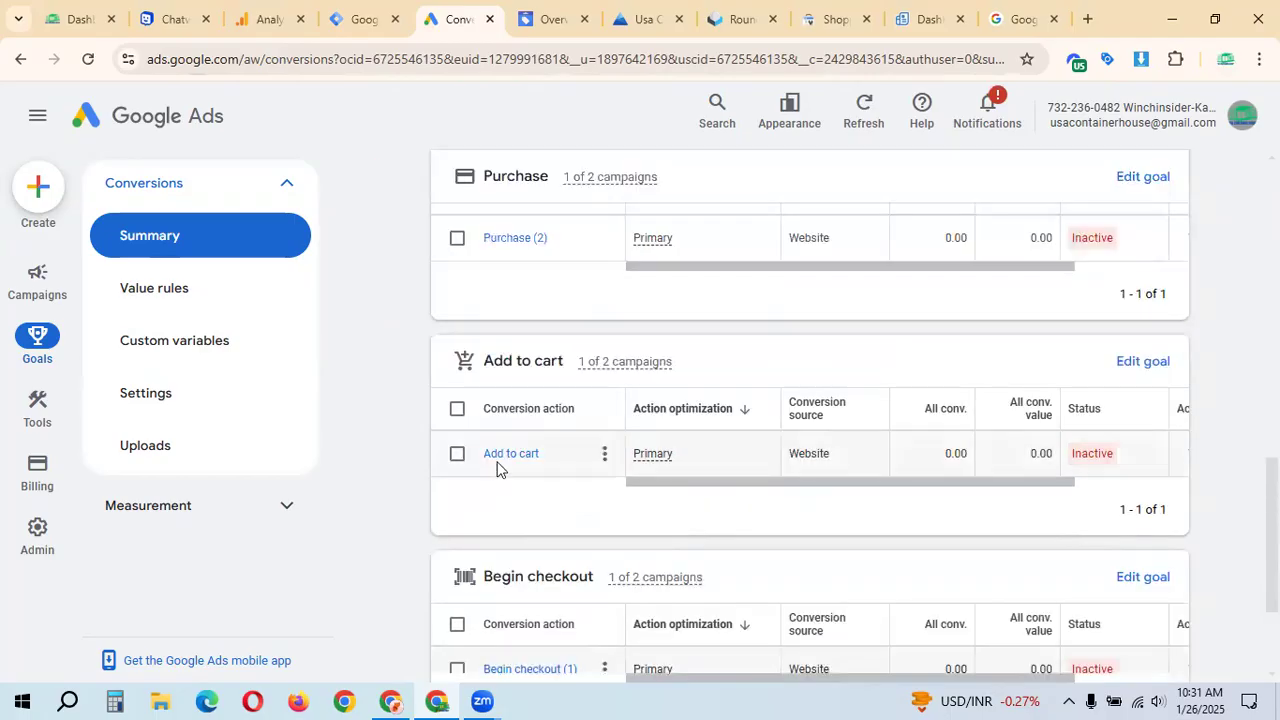
pyautogui.scroll(2, 562, 483)
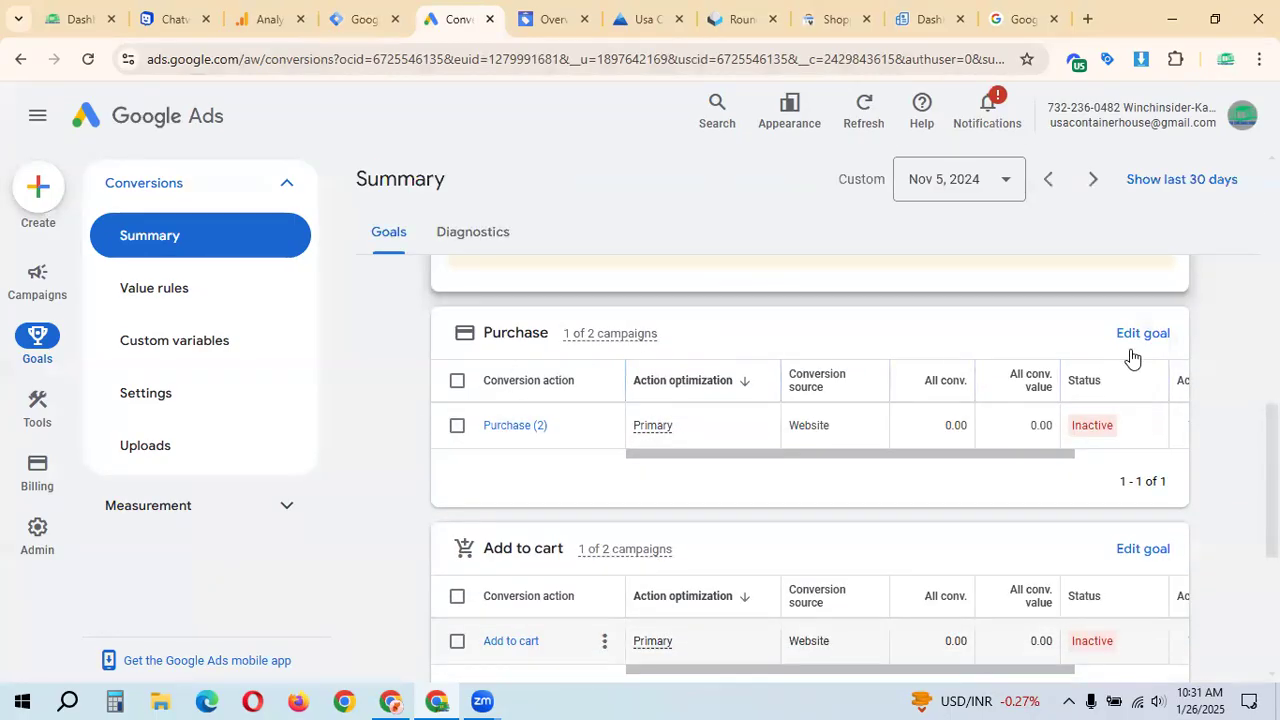
pyautogui.scroll(3, 997, 506)
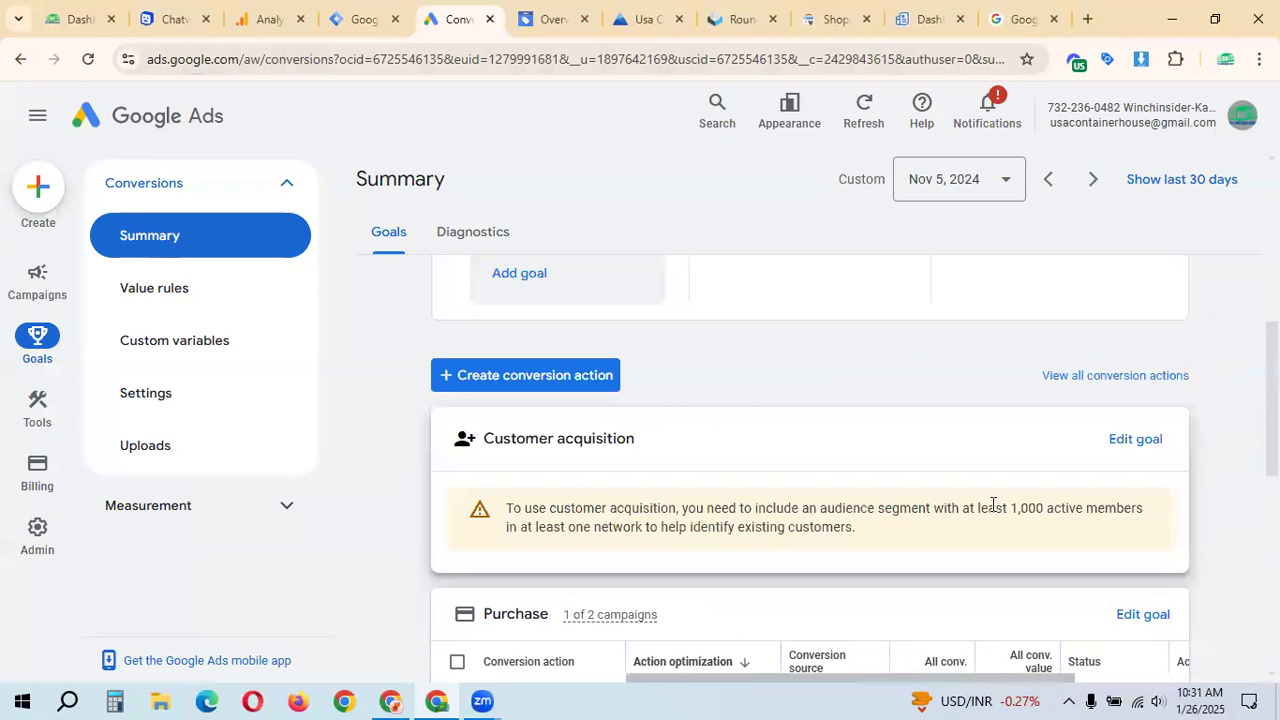